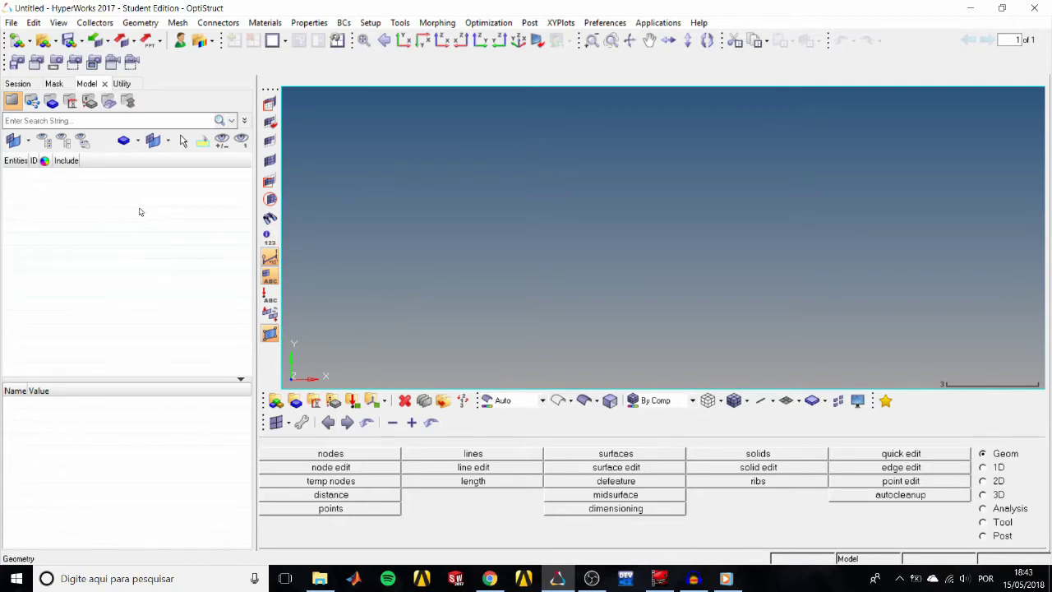
Step: Add a component named 'geometry' via the Model browser and open node creation by coordinates
right_click(102, 217)
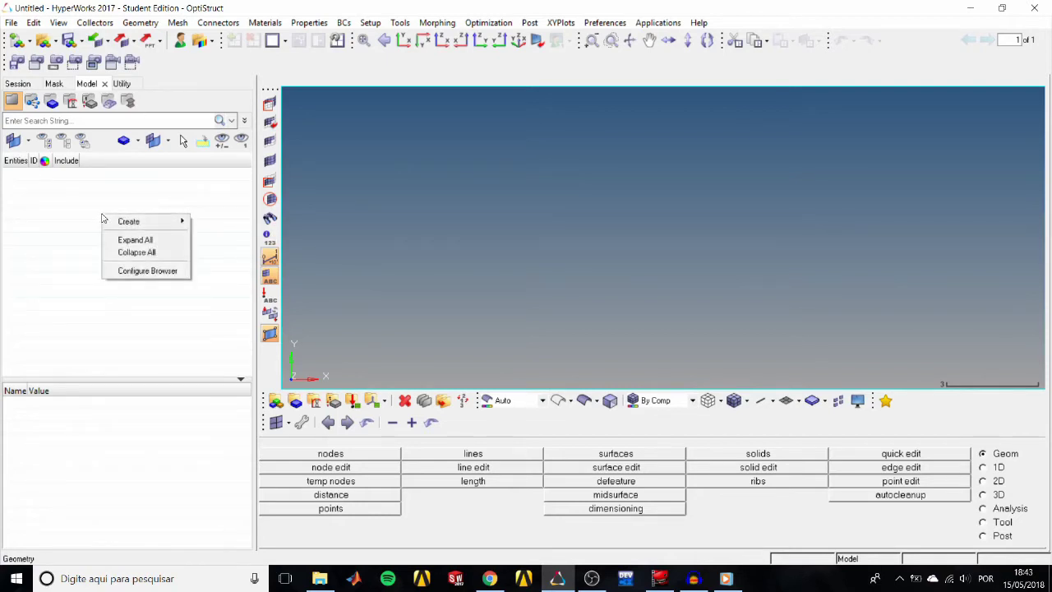
mouse_move(123, 221)
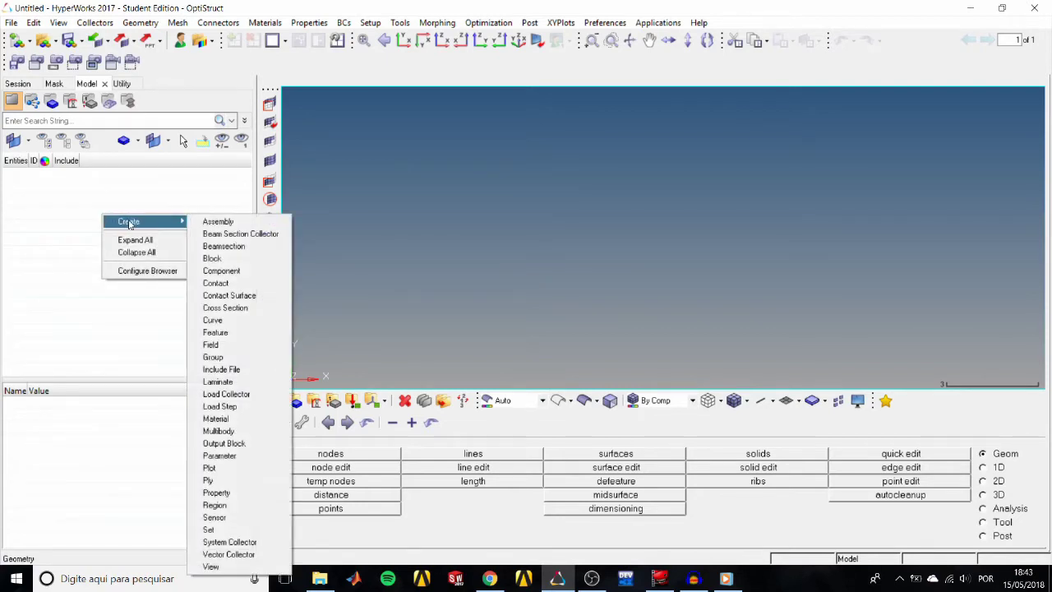
click(221, 270)
text(geometry)
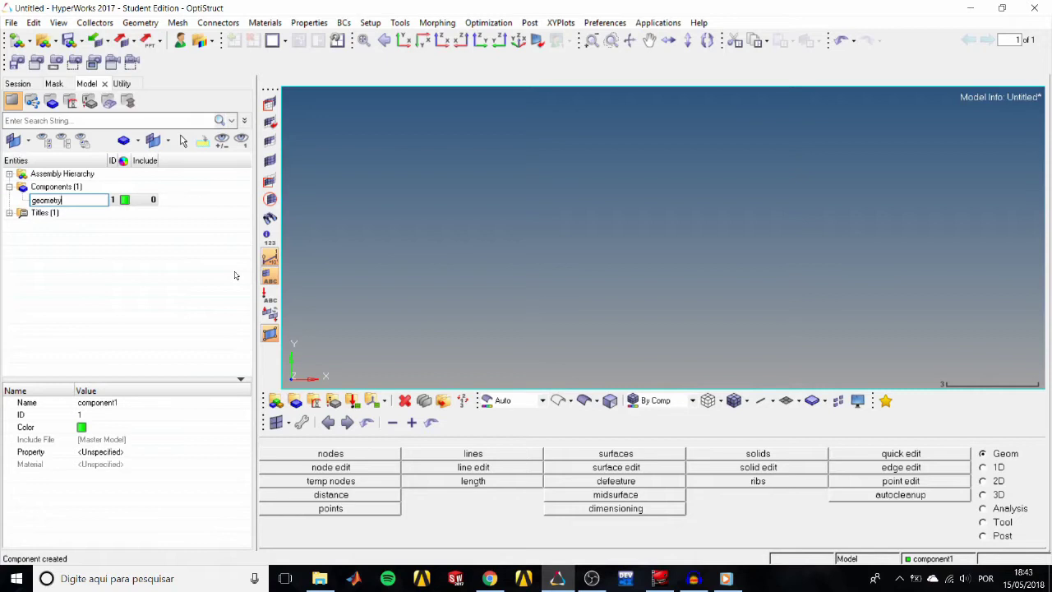
key(Return)
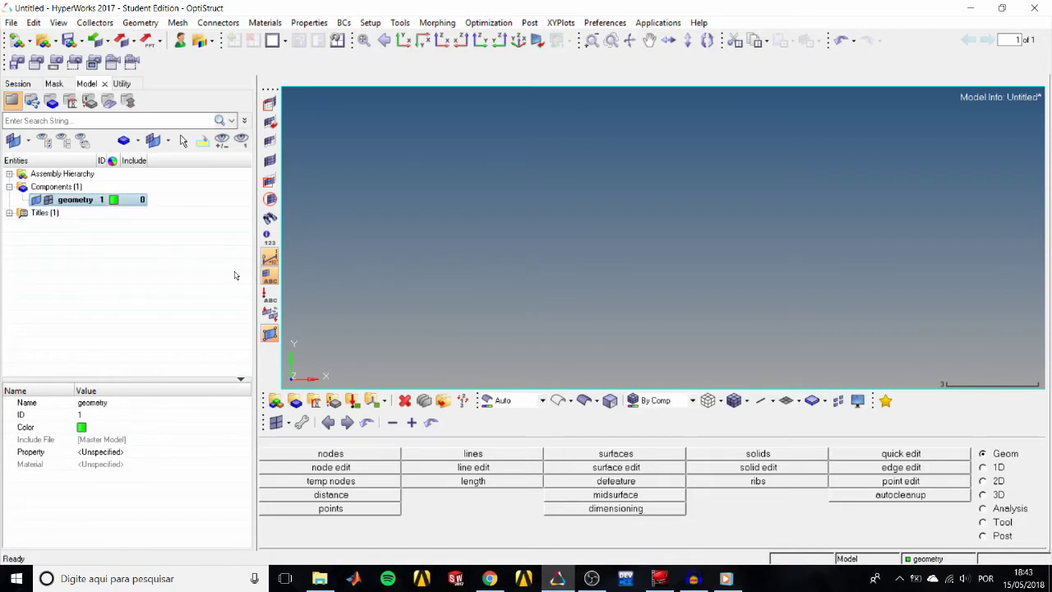
click(376, 456)
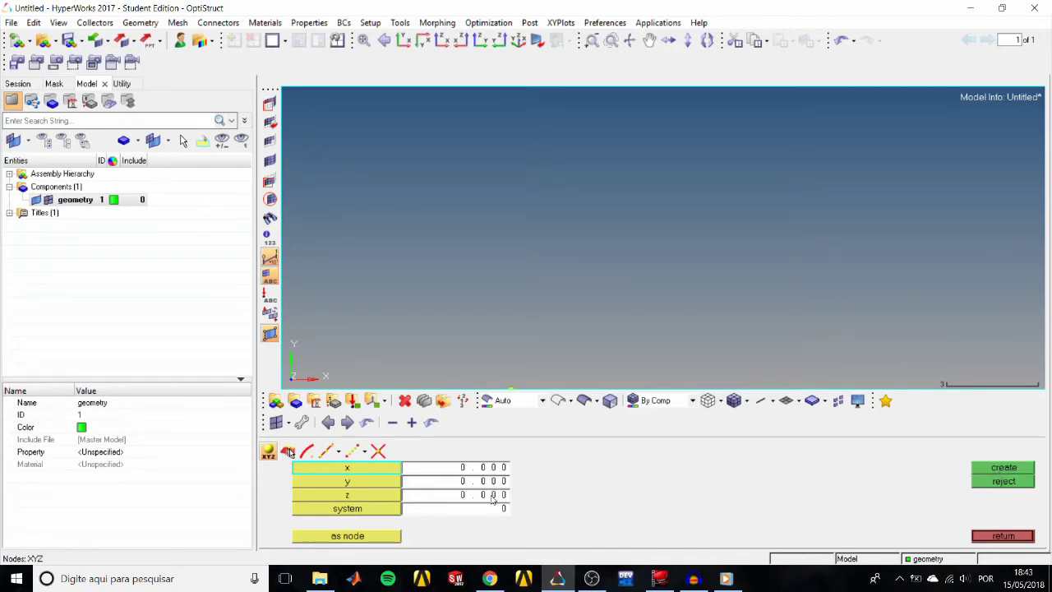
Step: Create nodes at z 25 and z 37 on the z-axis
click(493, 494)
text(25)
click(987, 468)
click(481, 496)
text(37)
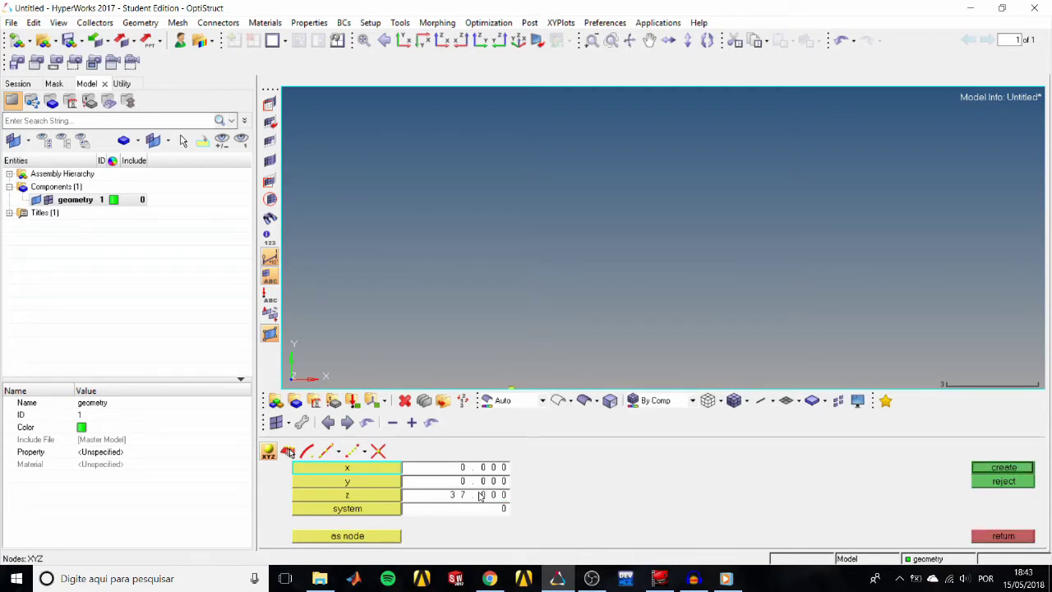
click(980, 470)
Step: Create nodes at (0, 5, 25) and (0, 5, -2)
click(496, 485)
click(485, 496)
click(481, 483)
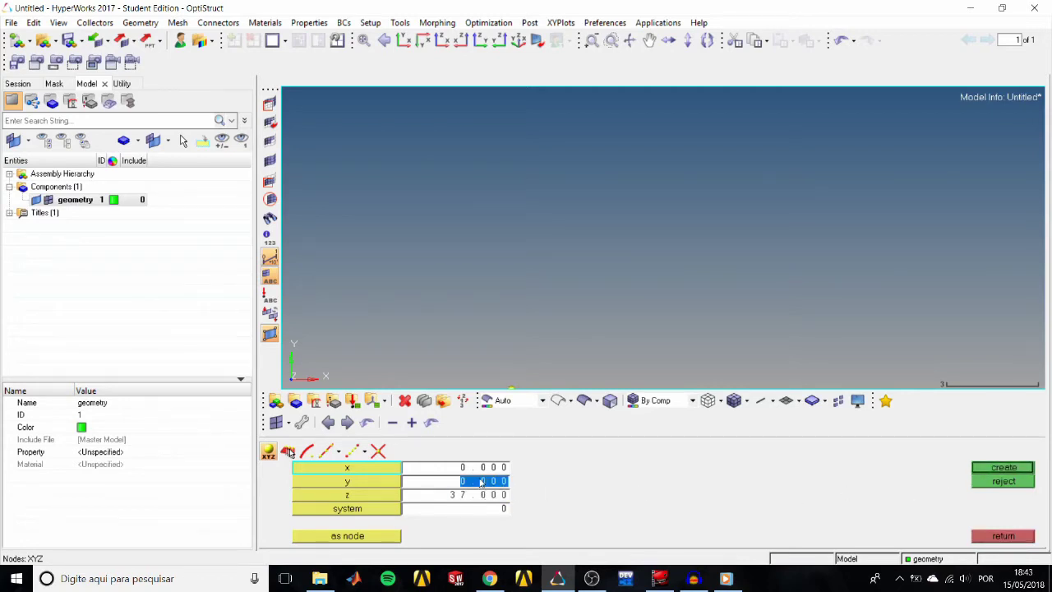
text(5)
click(491, 495)
key(BackSpace)
text(25)
click(988, 468)
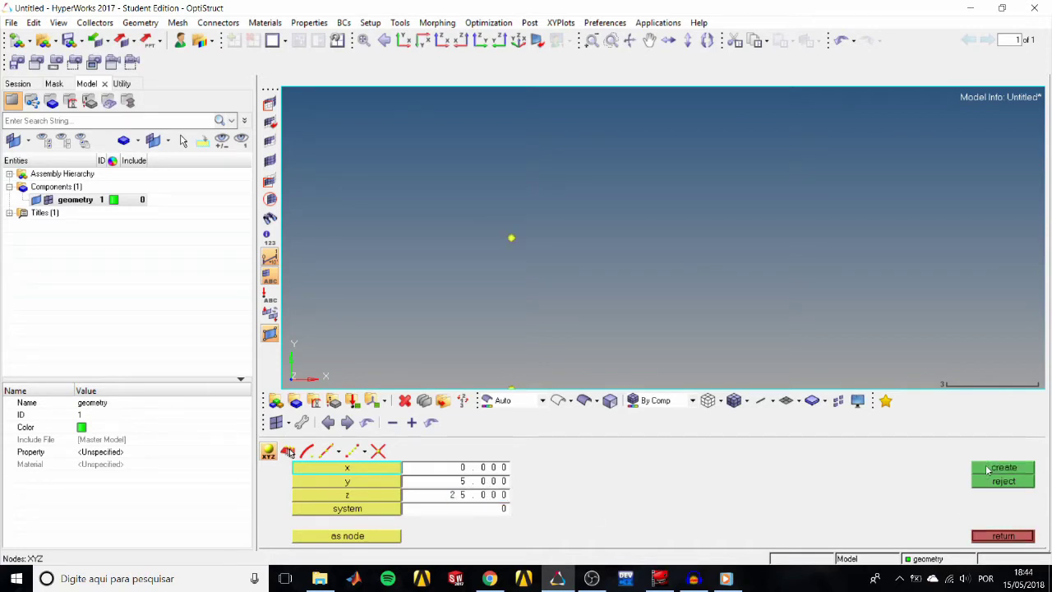
click(476, 496)
text(-2)
click(1010, 471)
Step: Turn on ID number display for all nodes
click(518, 40)
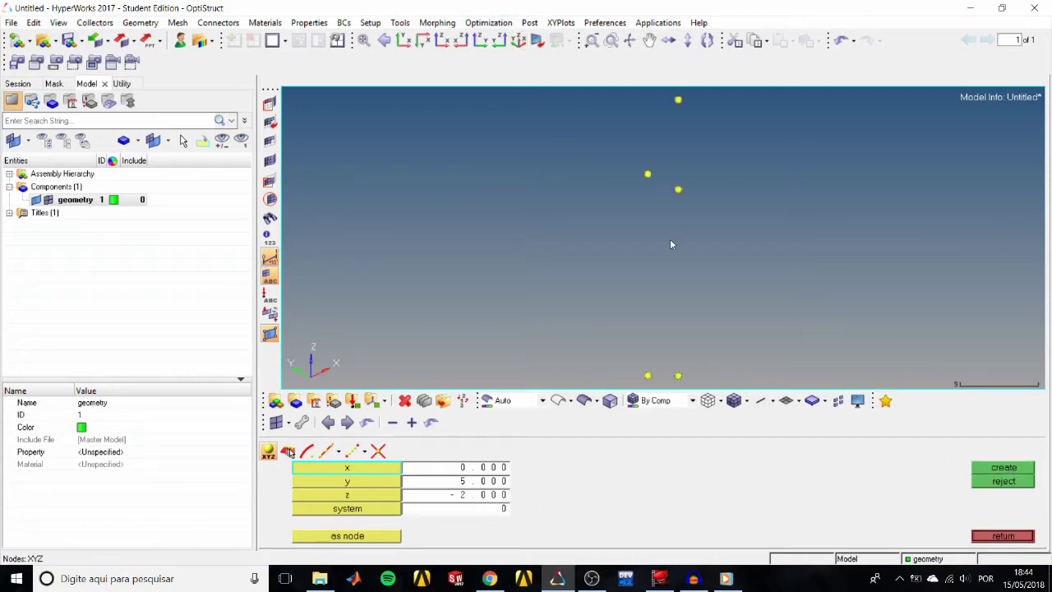
click(270, 236)
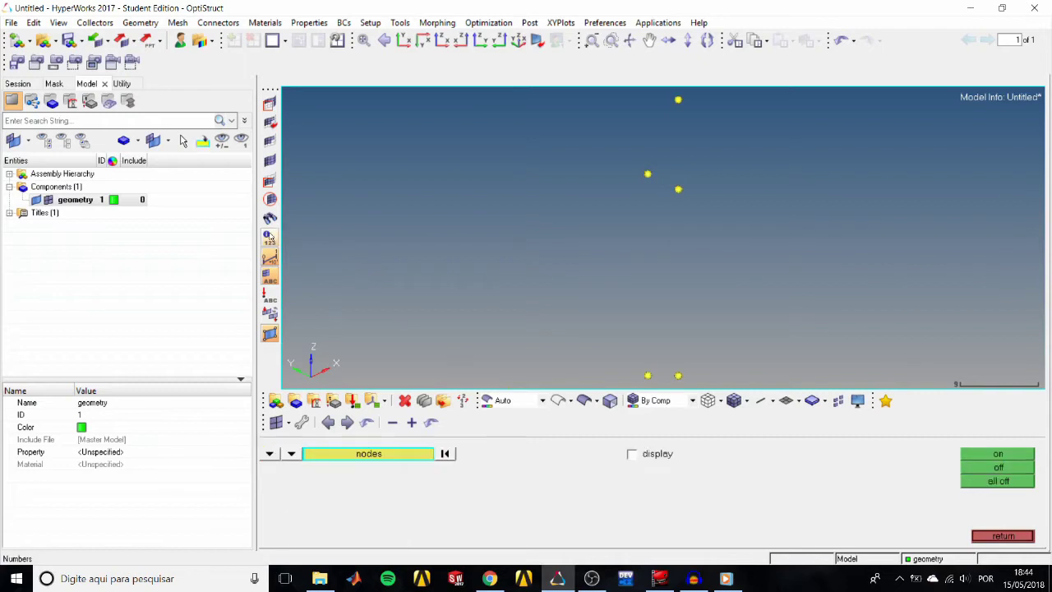
click(345, 453)
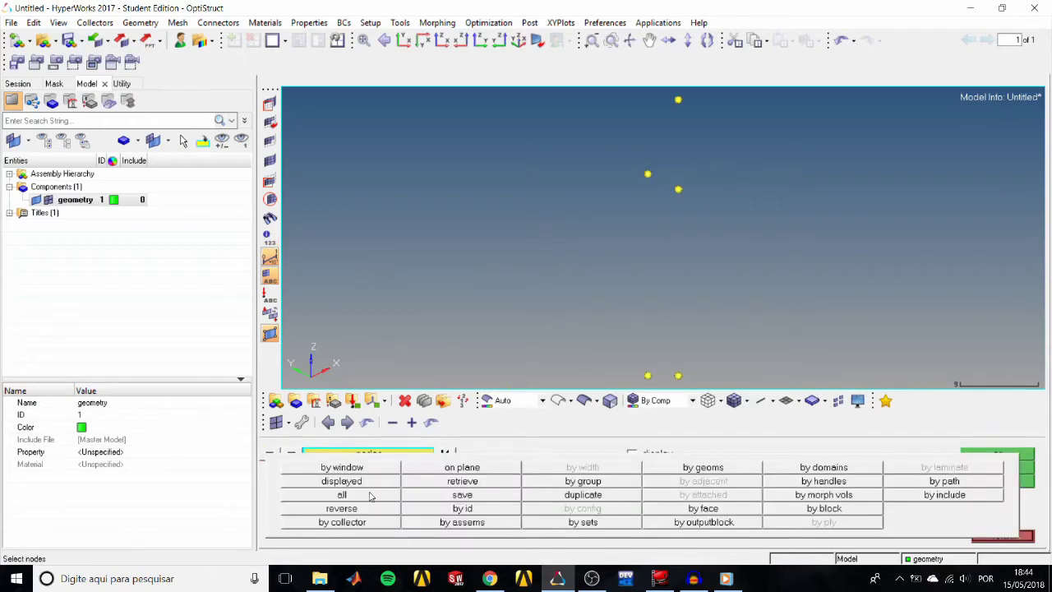
click(371, 496)
click(988, 457)
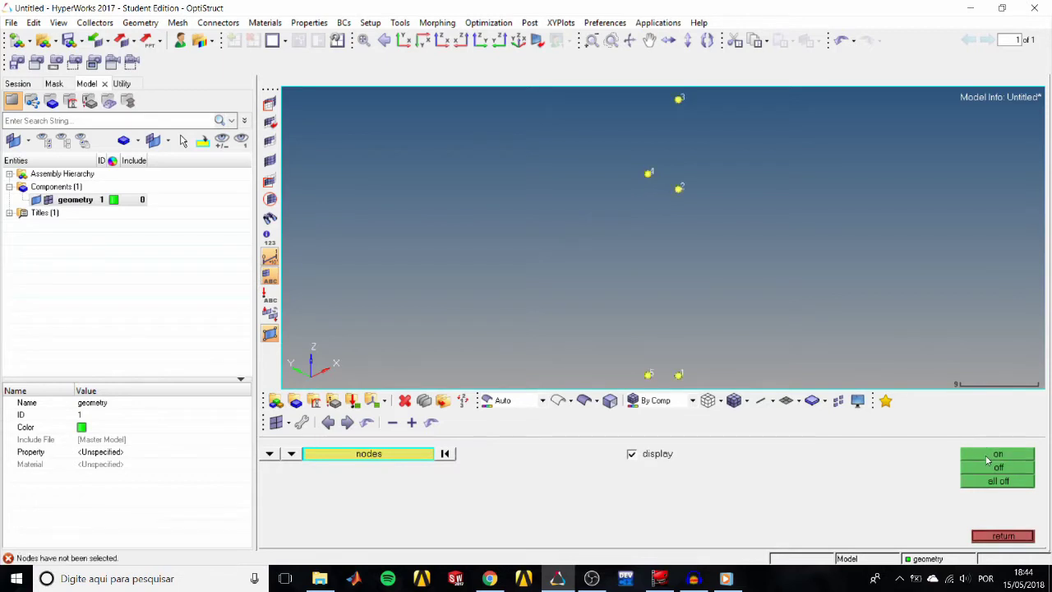
click(989, 539)
click(980, 537)
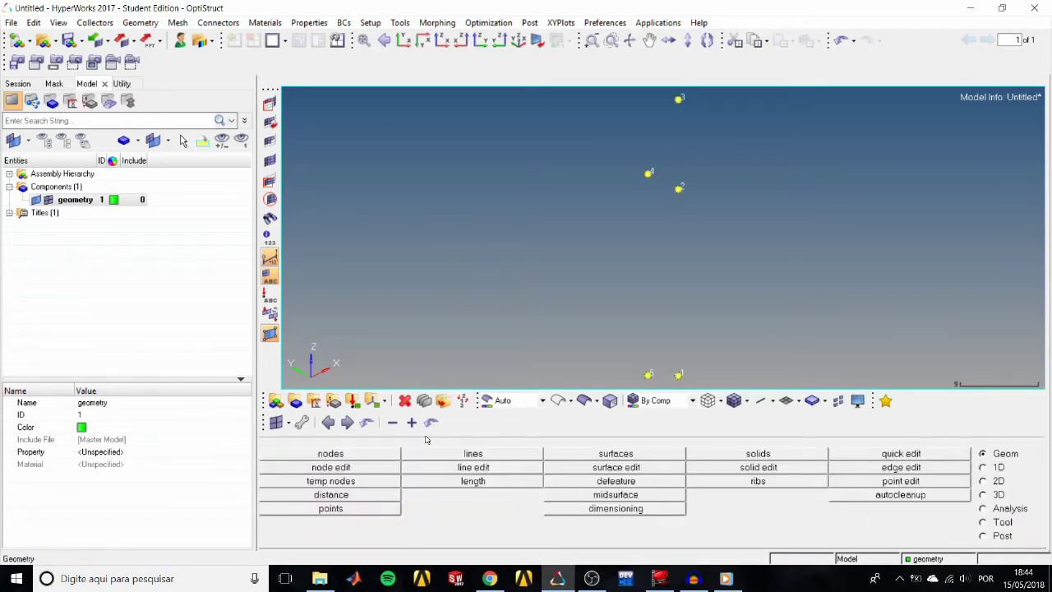
Step: Draw a radius-5 circle about the x-axis centred on node 2
click(450, 453)
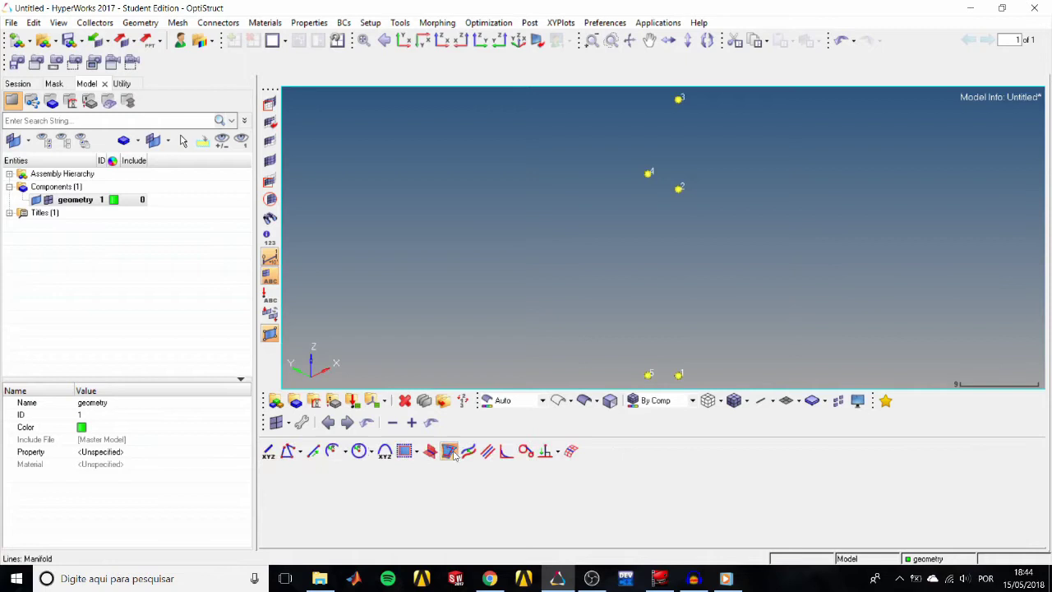
click(359, 451)
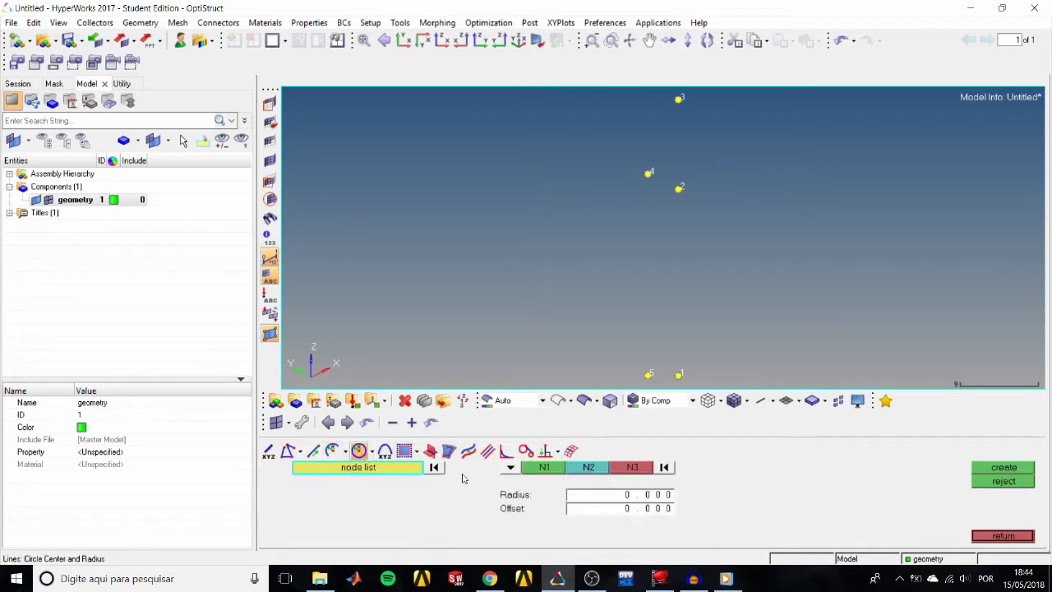
click(509, 468)
click(501, 475)
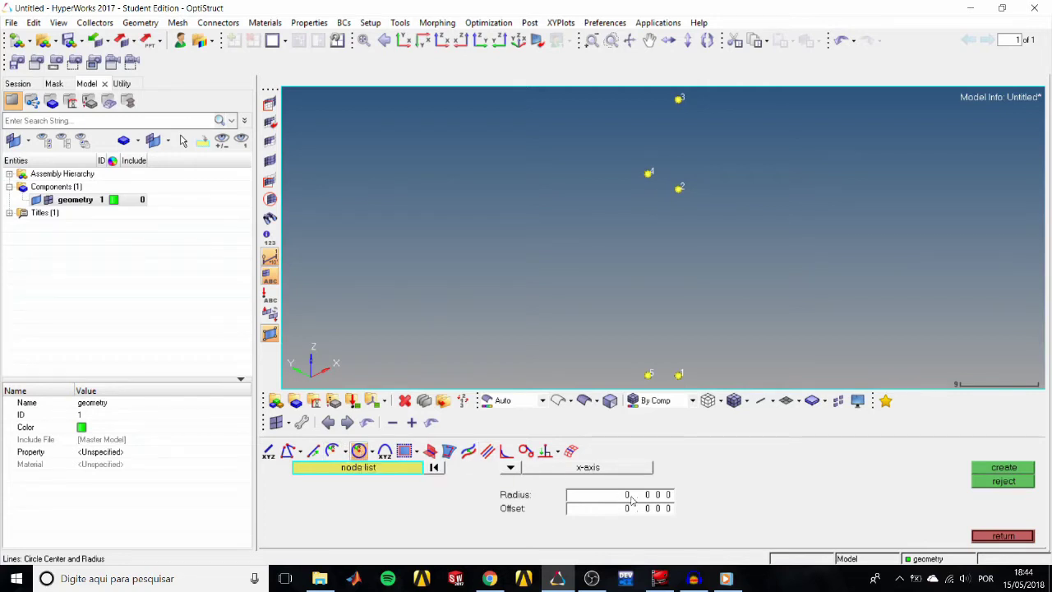
click(679, 188)
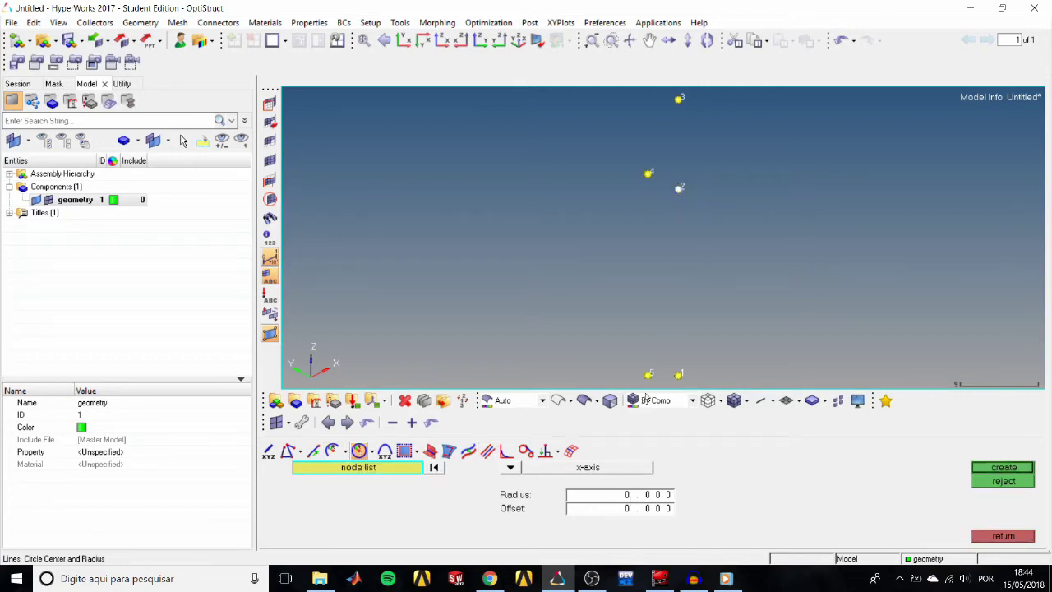
click(635, 493)
text(5)
click(981, 474)
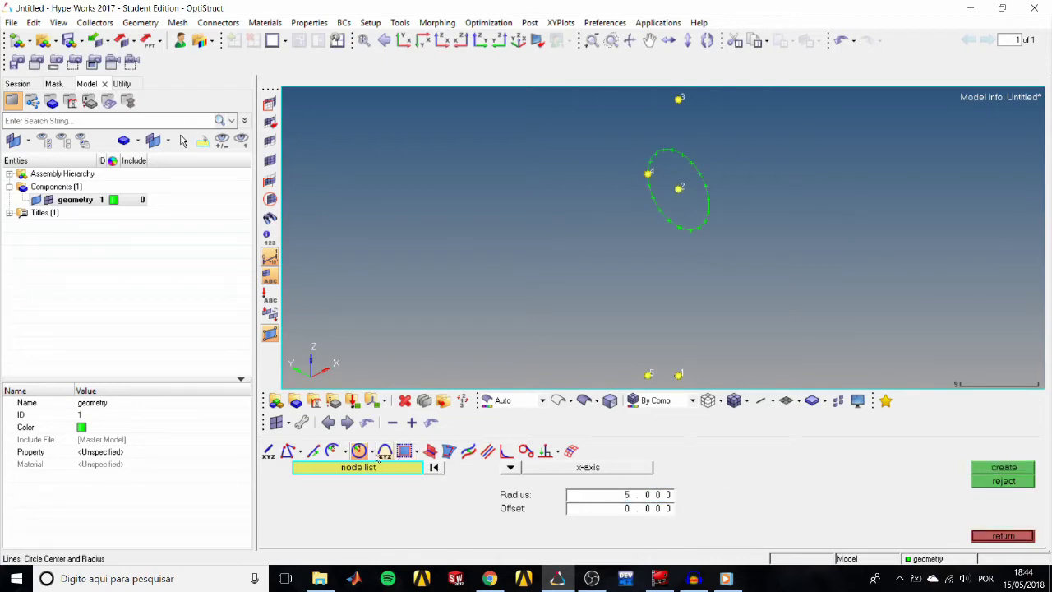
click(332, 451)
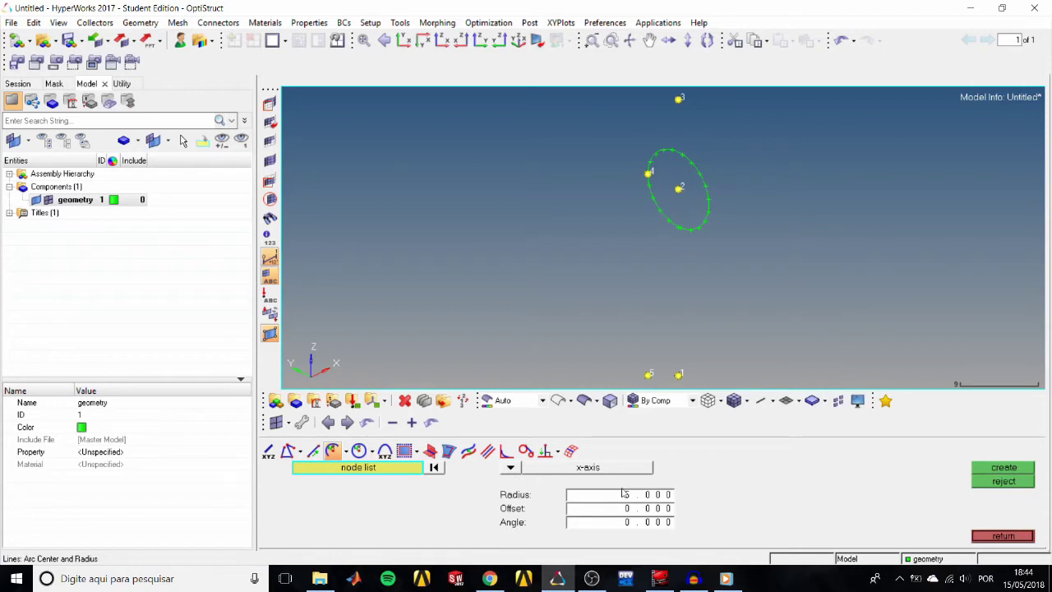
Step: Create a radius-2.5 arc at node 2 with 90° offset and 180° sweep
click(679, 188)
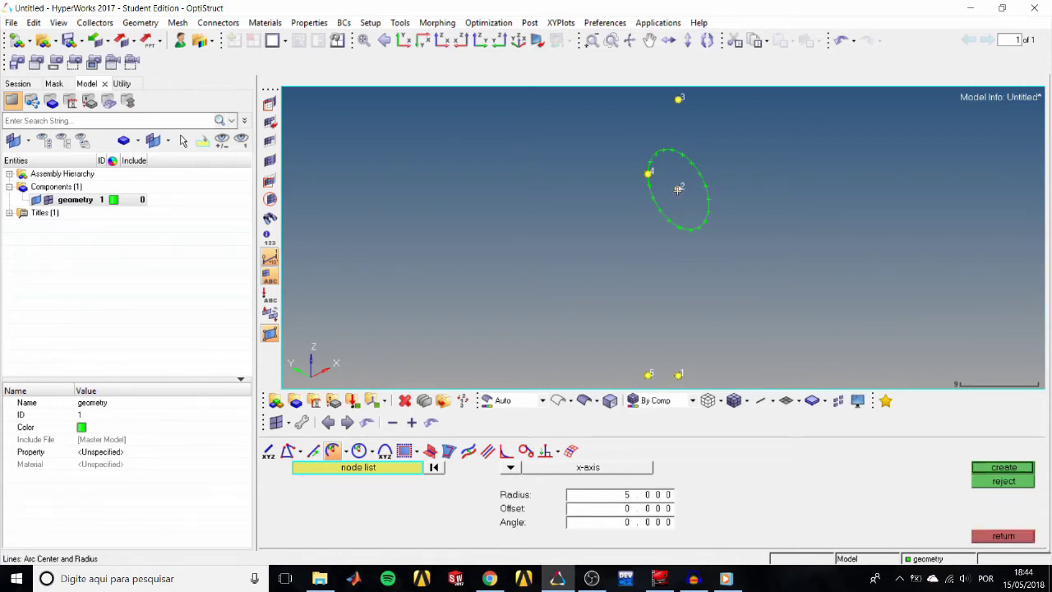
click(637, 498)
text(2.5)
key(Tab)
text(90)
key(Tab)
text(180)
click(986, 468)
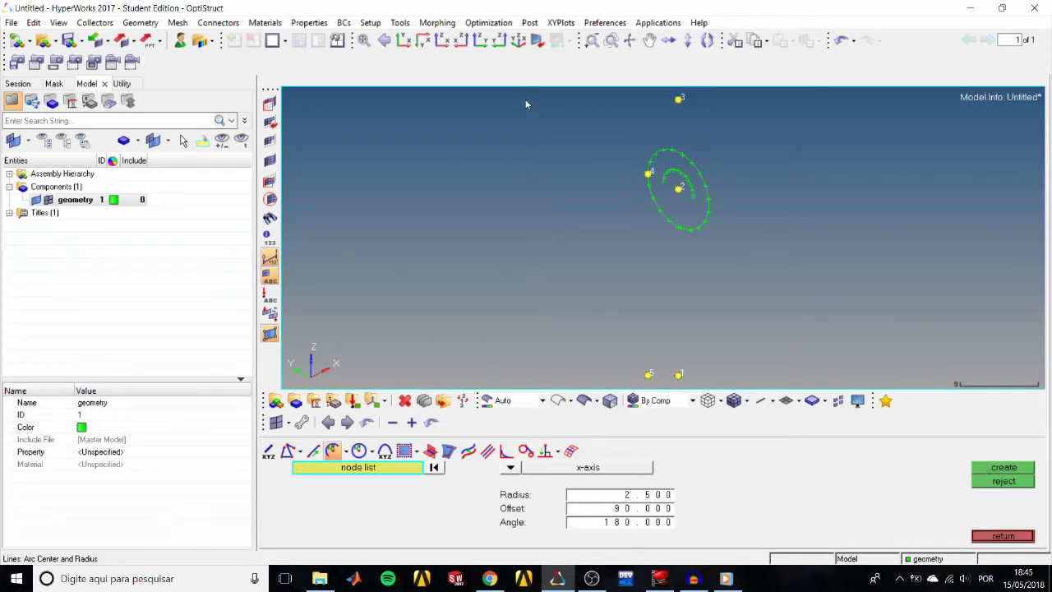
click(481, 40)
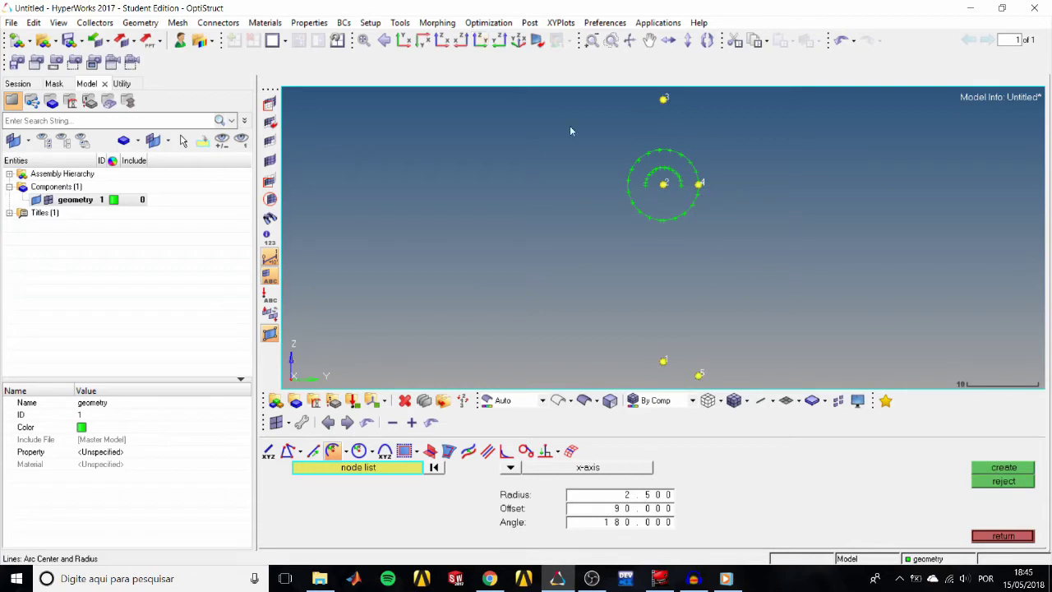
click(504, 45)
Step: Create a straight line from node 4 down to node 5
click(288, 451)
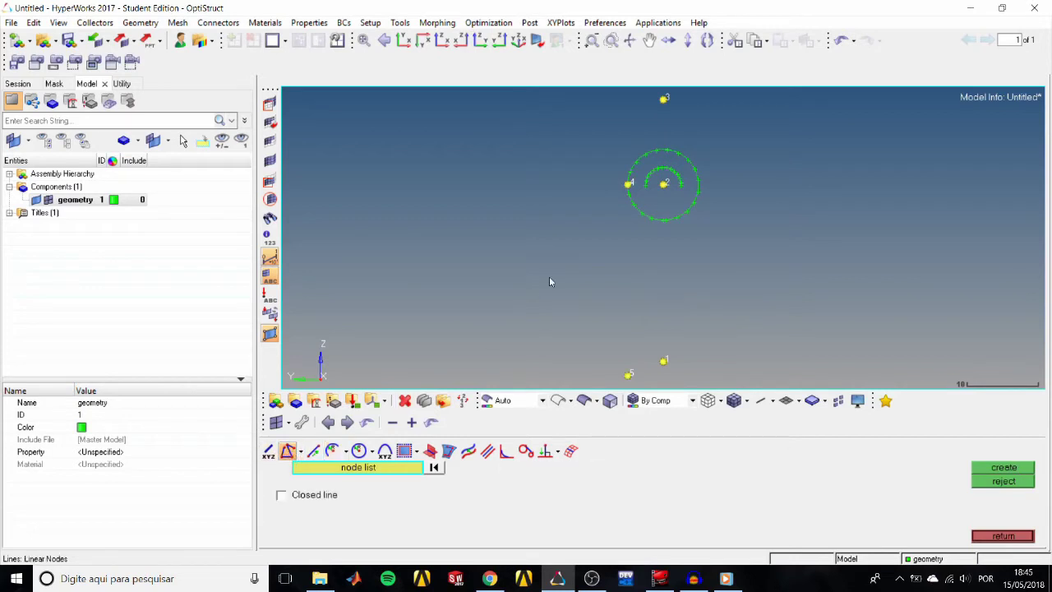
click(629, 184)
click(629, 374)
click(987, 467)
click(480, 39)
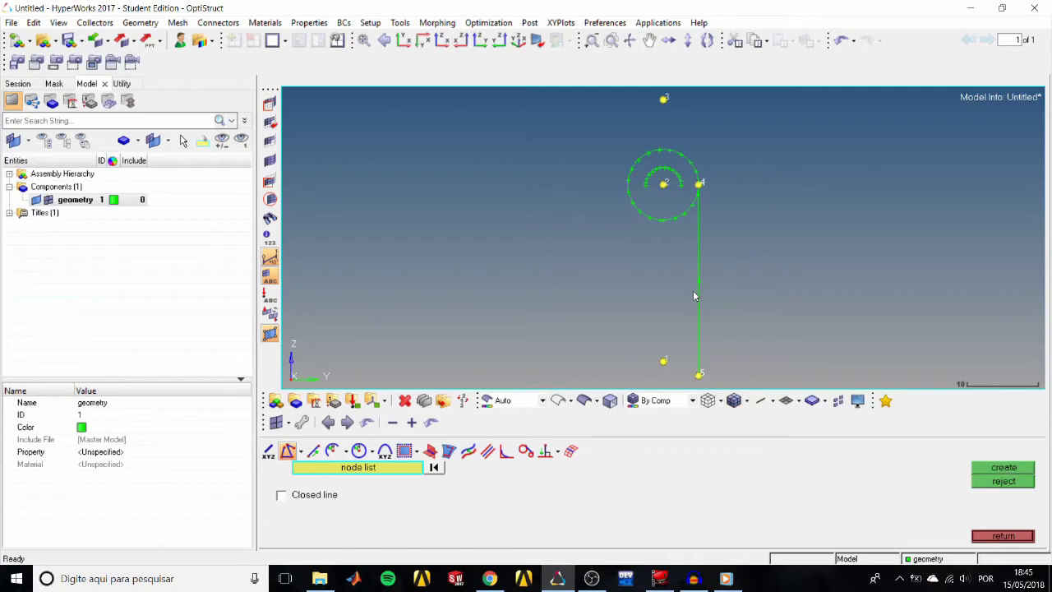
click(998, 538)
click(984, 522)
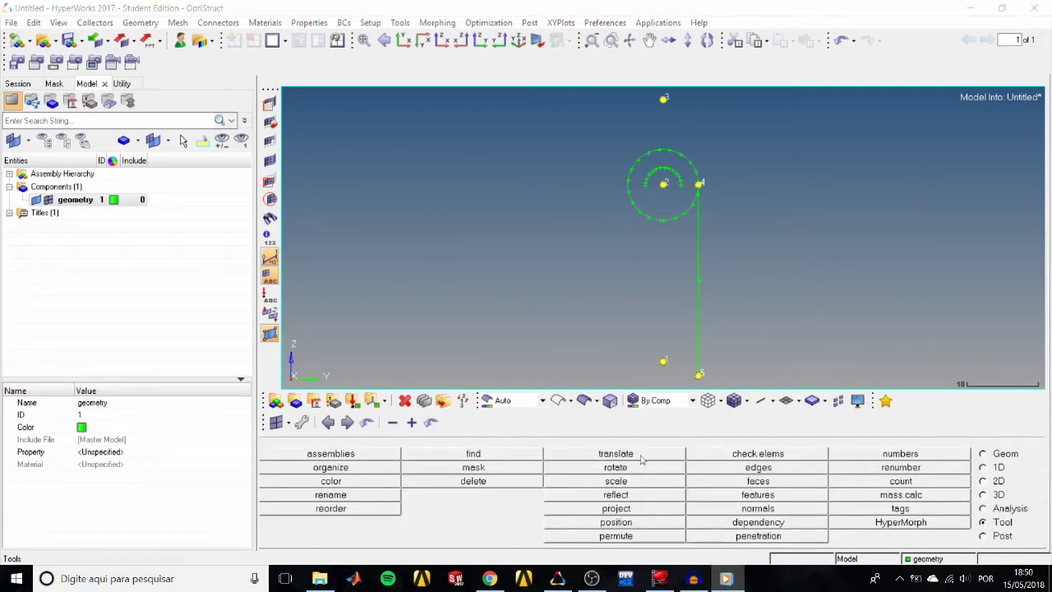
Step: Translate a copy of the vertical line 10 units along negative y
click(641, 458)
click(269, 453)
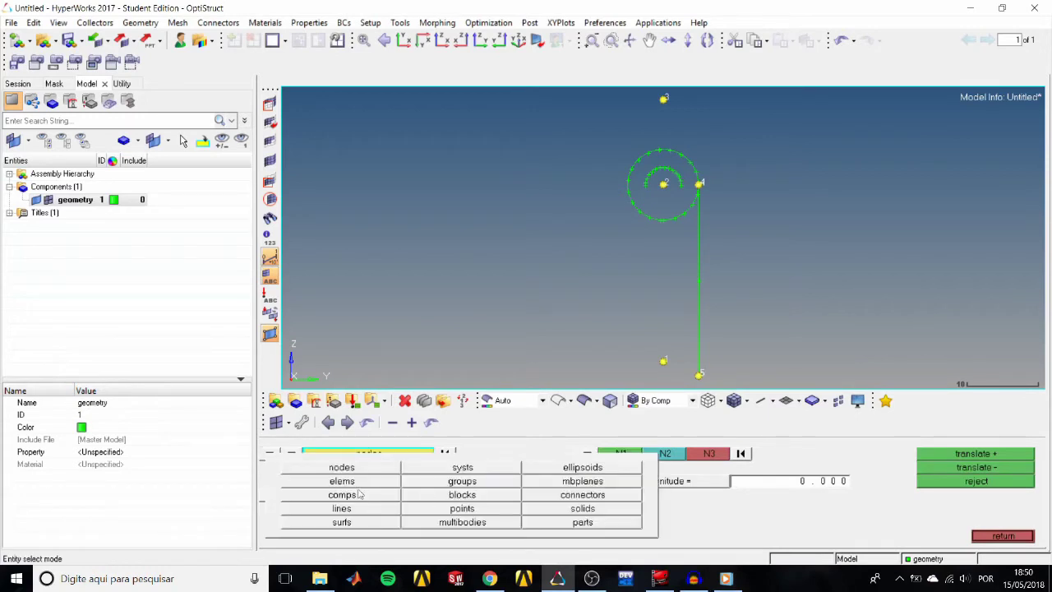
click(346, 512)
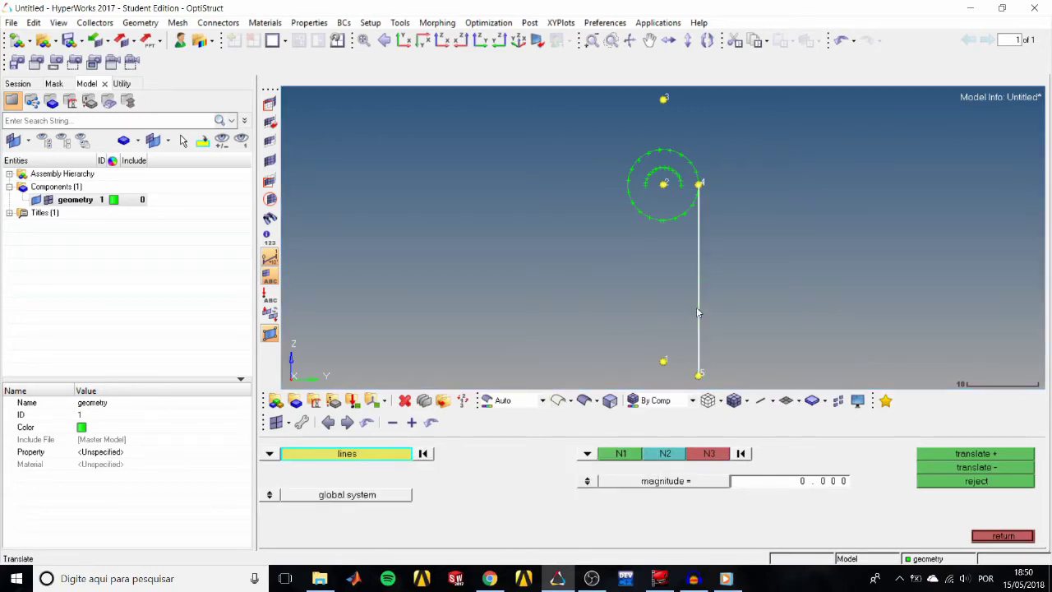
click(335, 453)
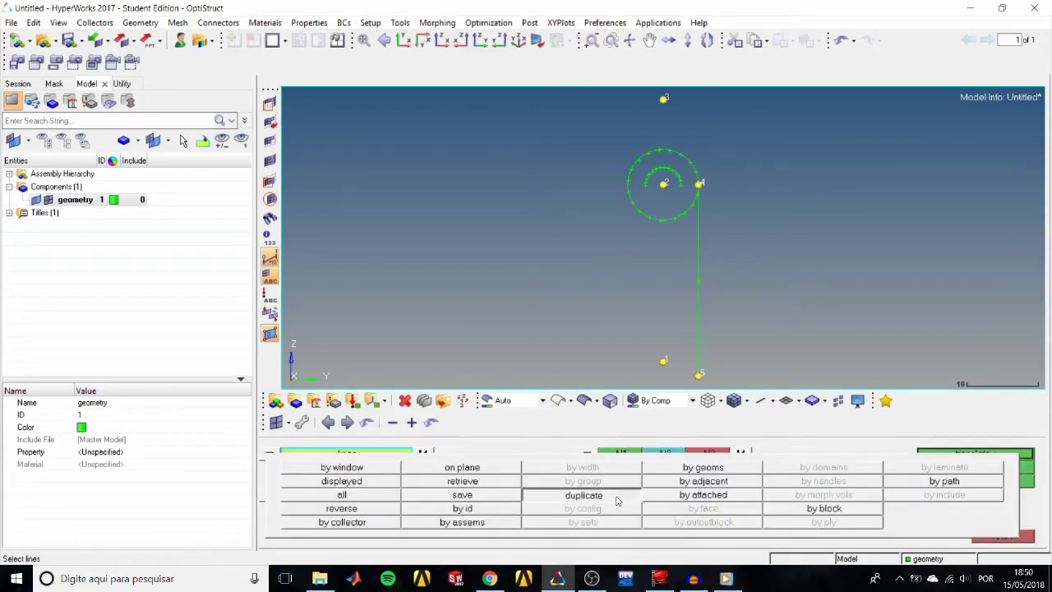
click(620, 497)
click(311, 481)
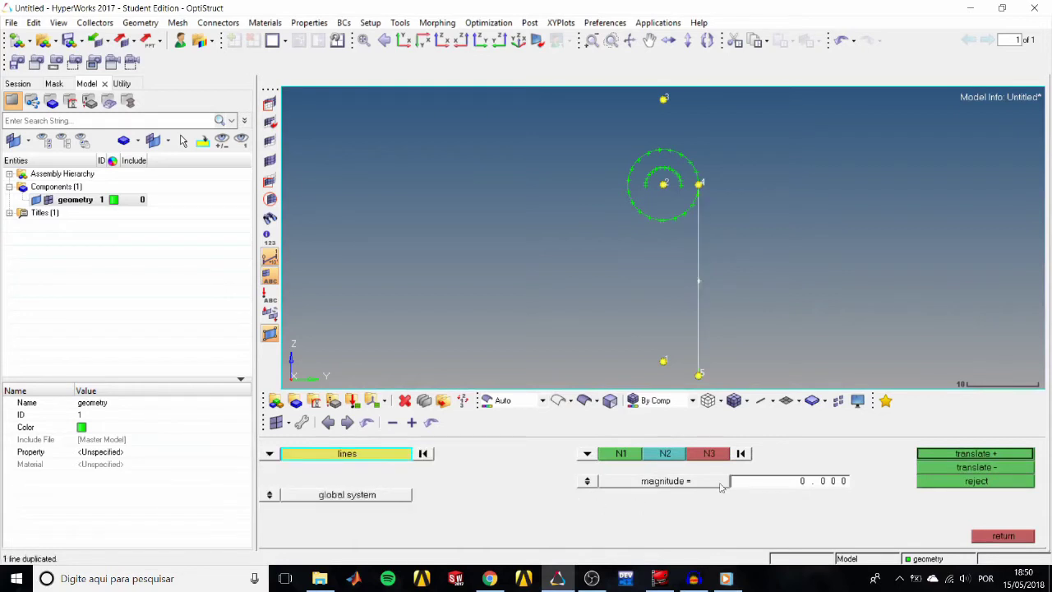
click(586, 454)
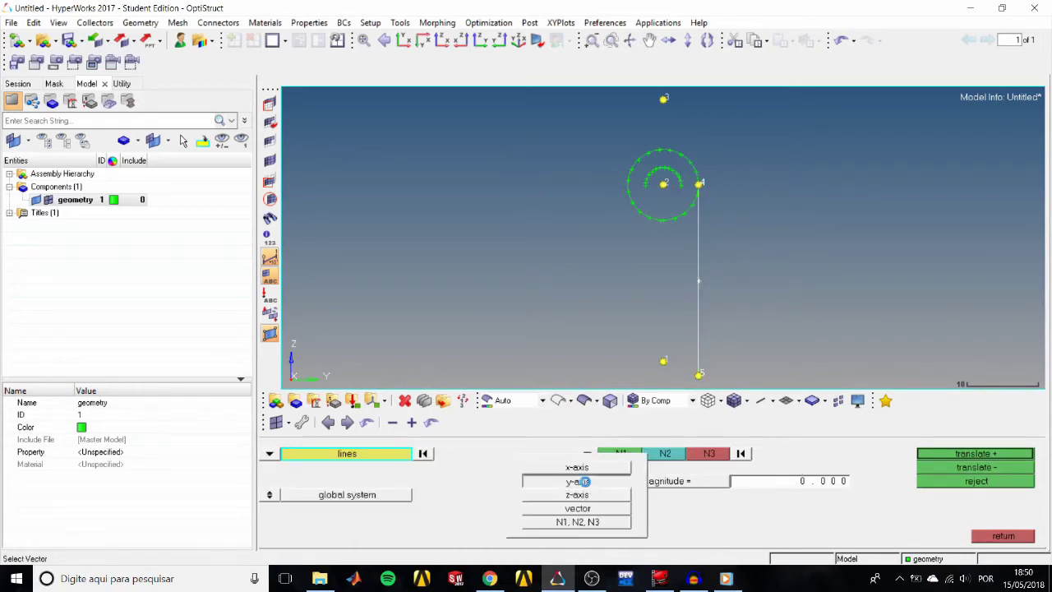
click(588, 482)
click(799, 484)
text(10.000)
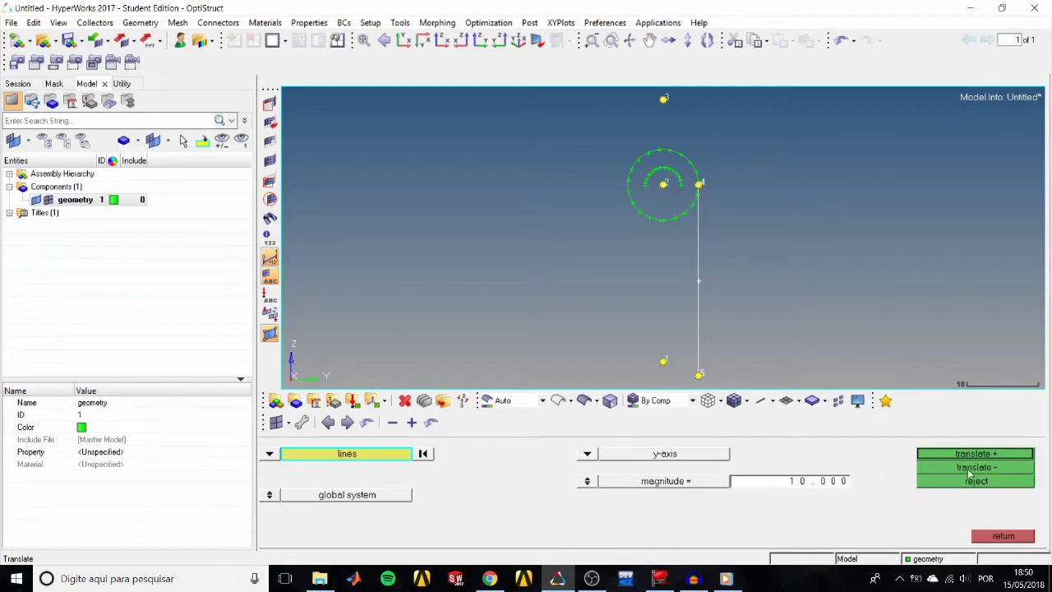
click(968, 468)
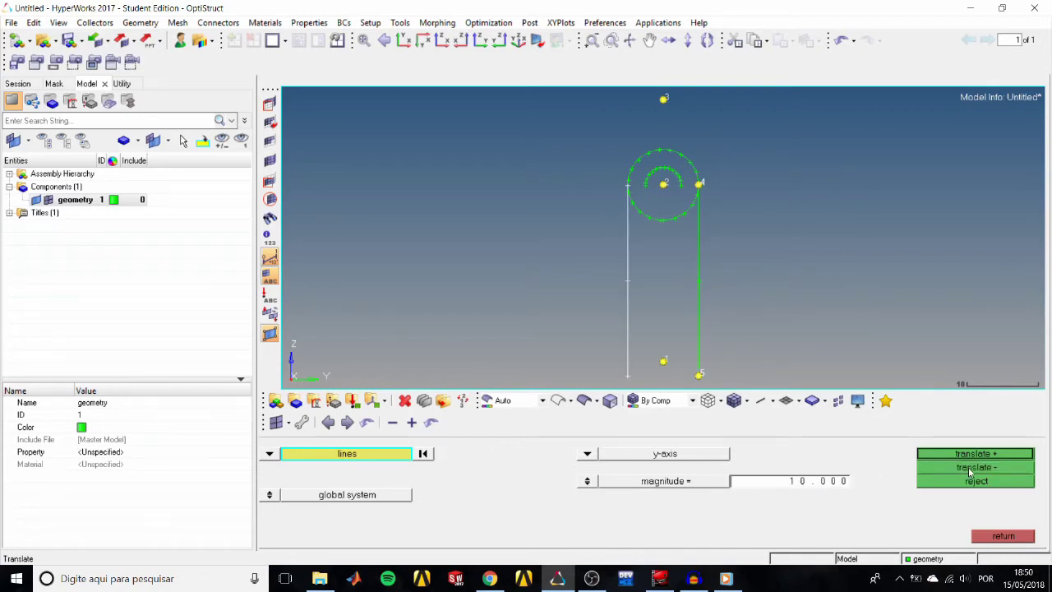
click(999, 537)
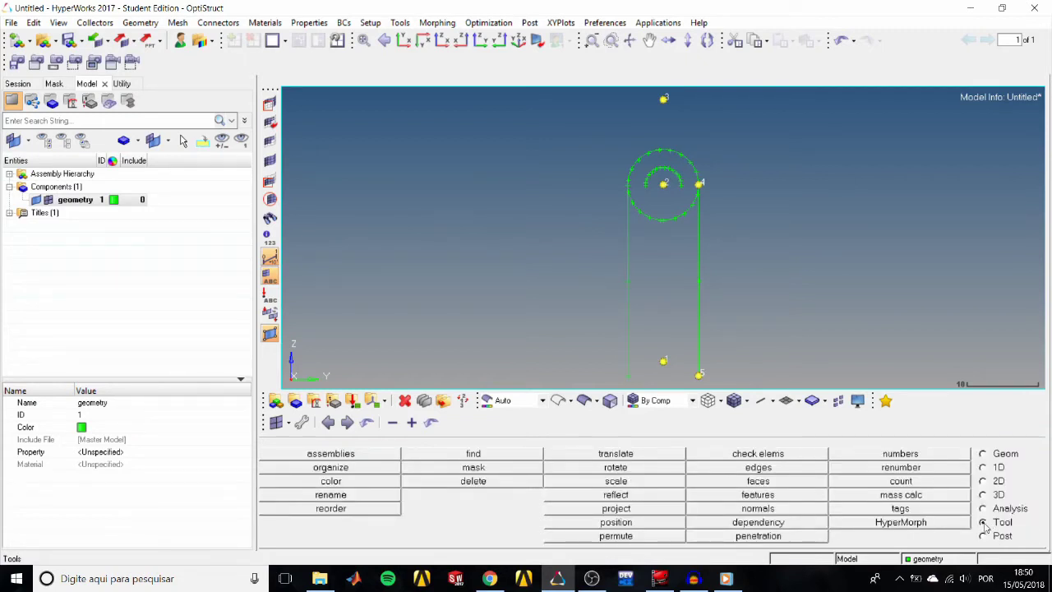
Step: Split the circle's arcs at the first vertical line using line edit
click(983, 455)
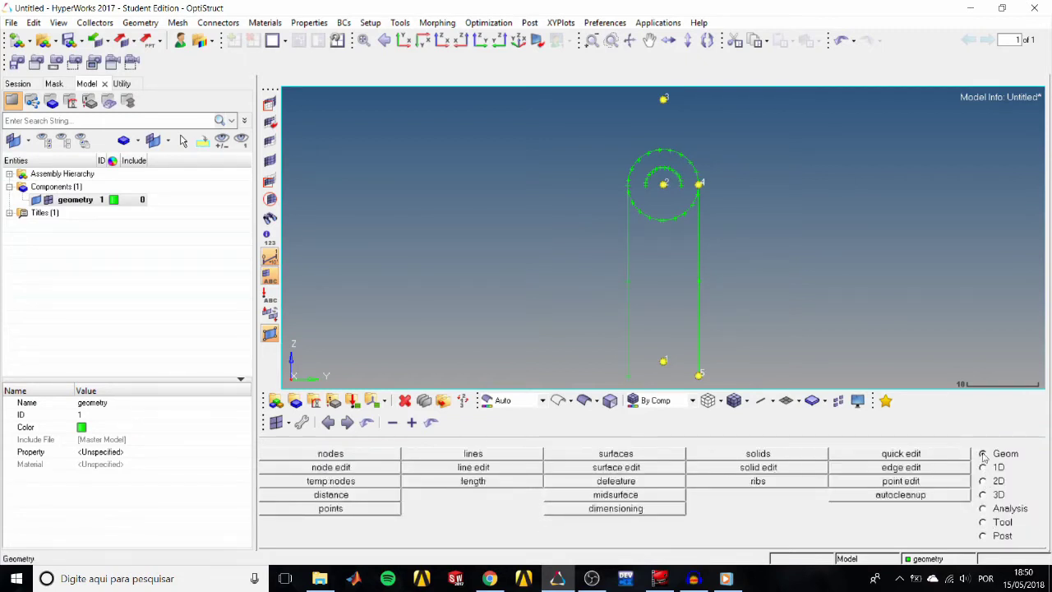
click(489, 469)
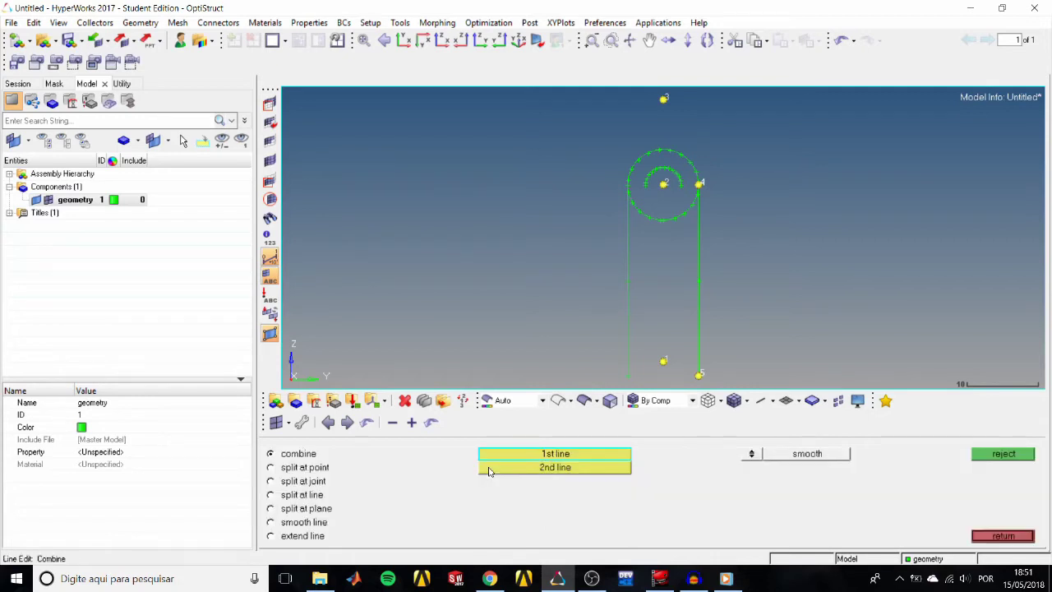
click(300, 497)
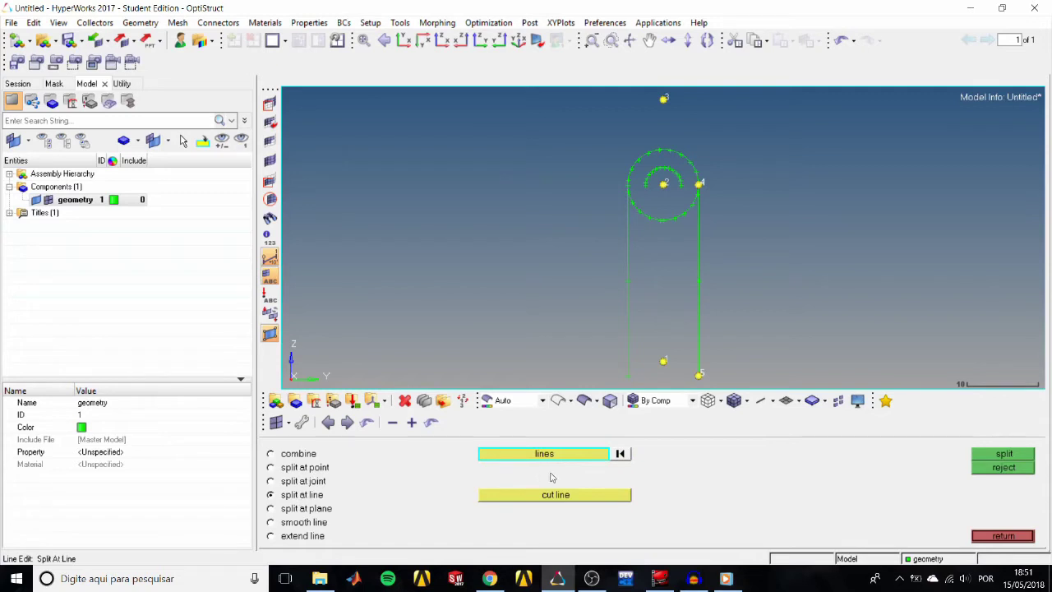
click(683, 154)
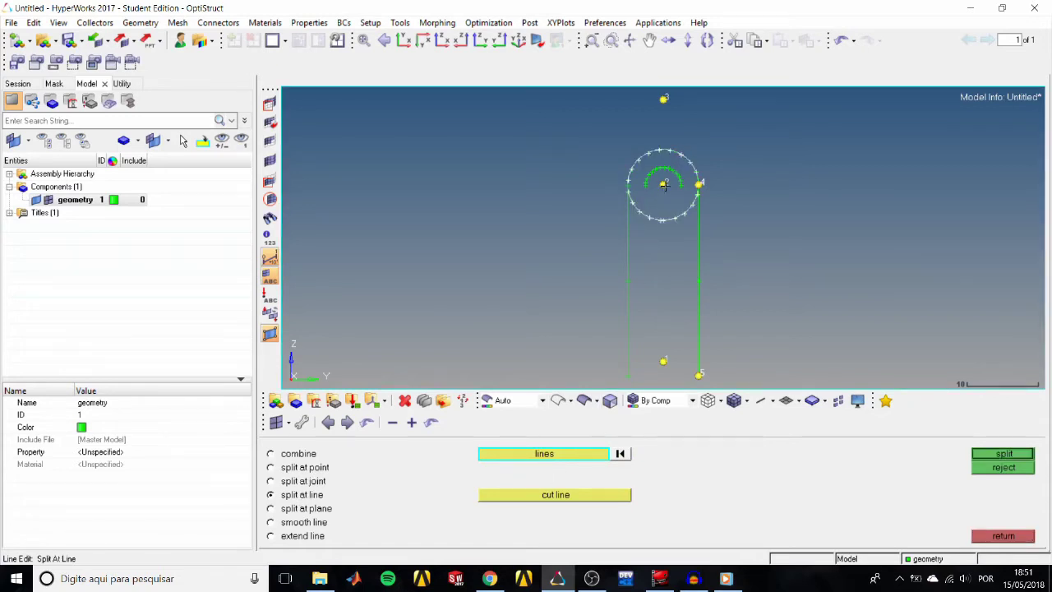
click(556, 496)
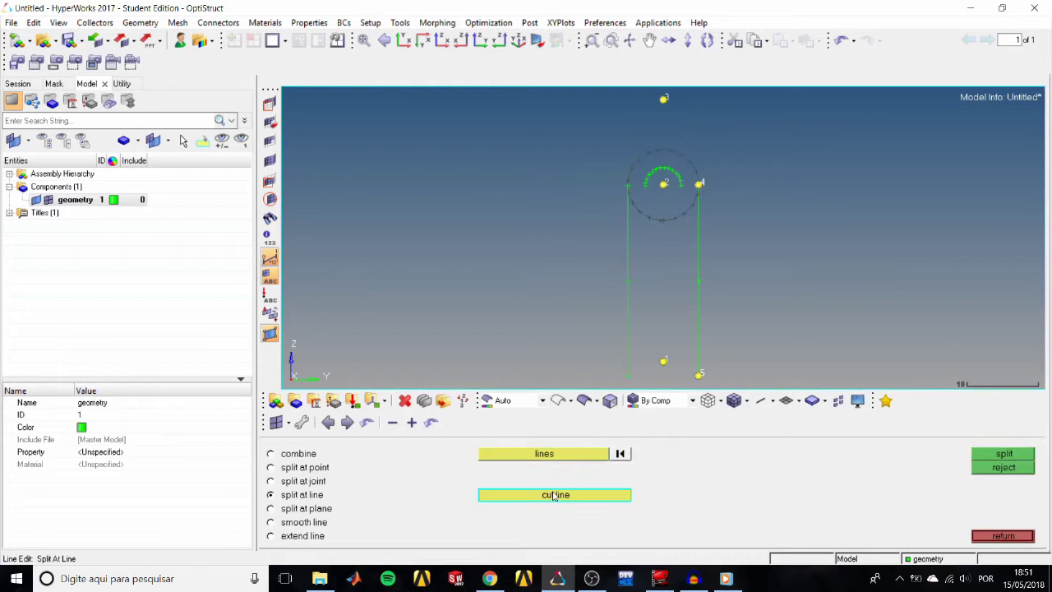
click(977, 453)
Step: Split the outer circle at the left vertical line
click(684, 211)
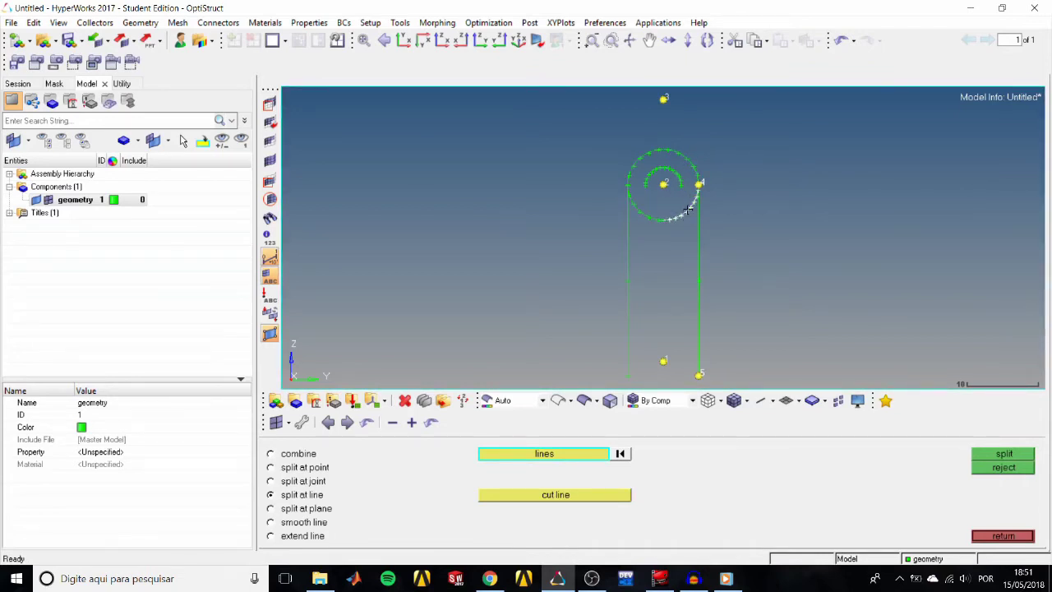
right_click(691, 214)
click(665, 154)
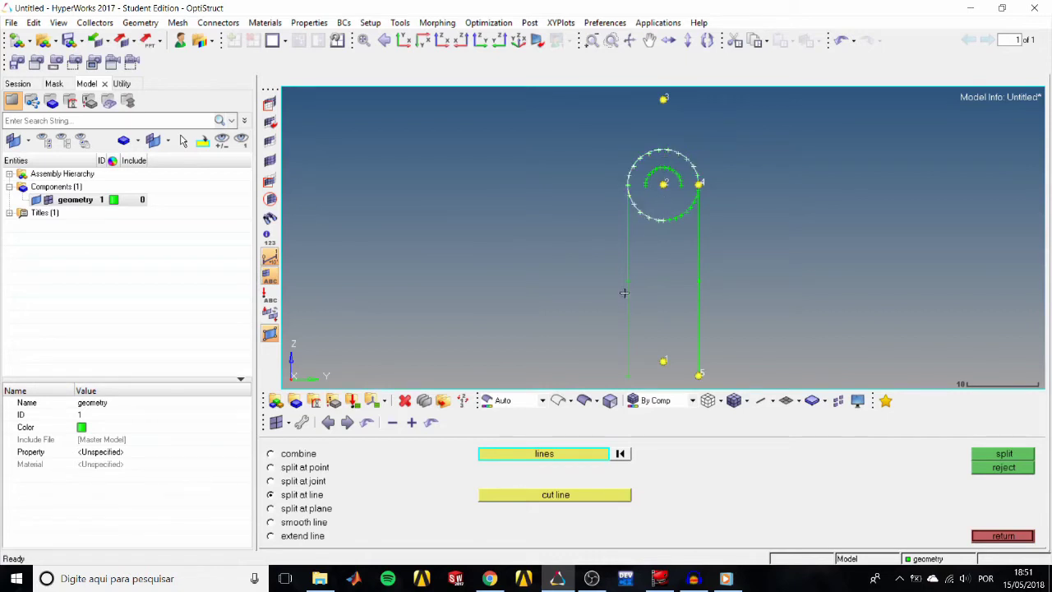
click(570, 494)
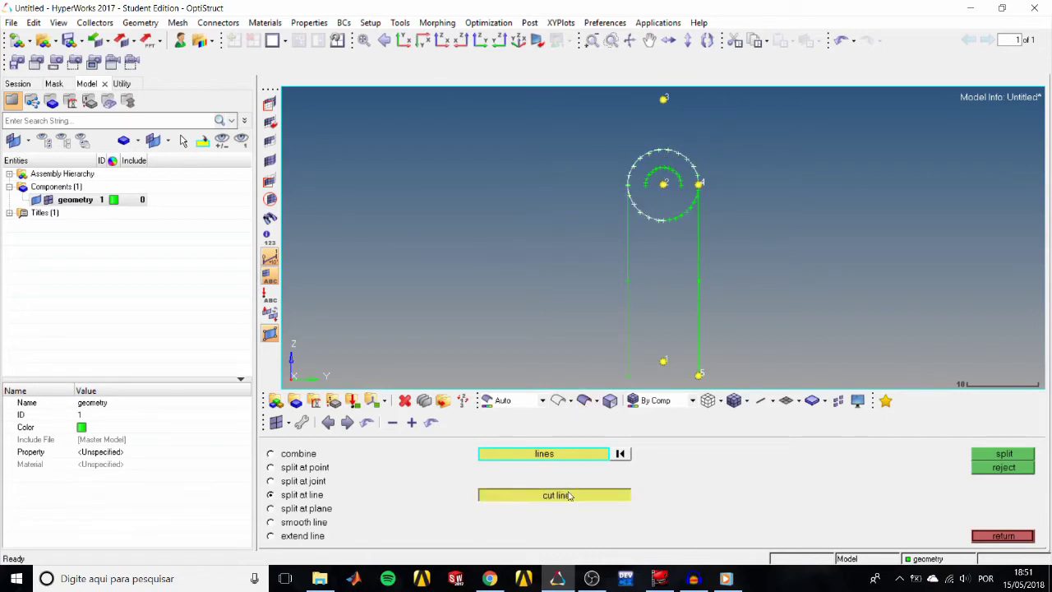
click(629, 246)
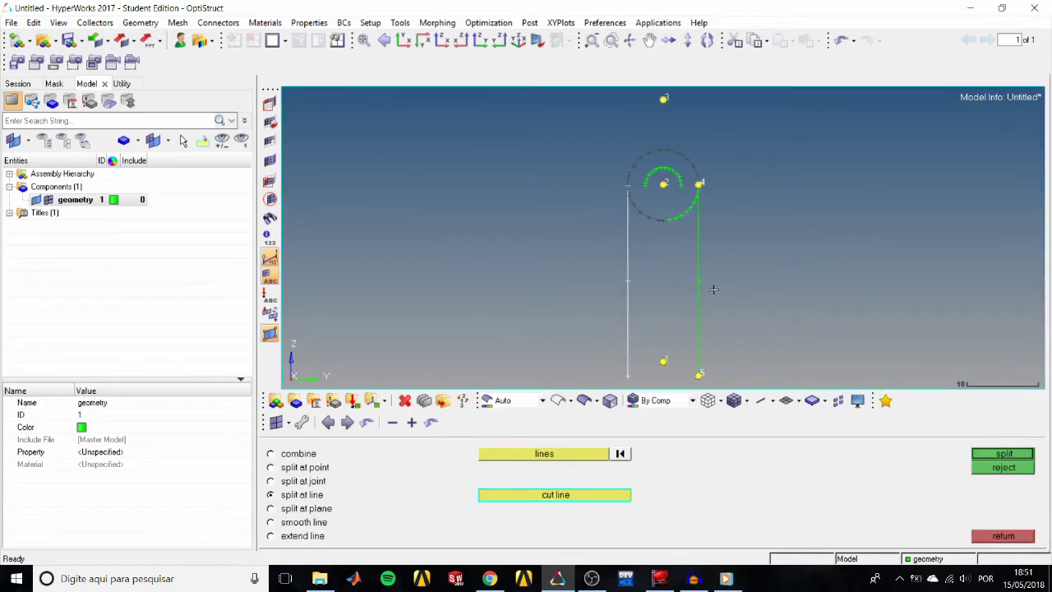
click(984, 455)
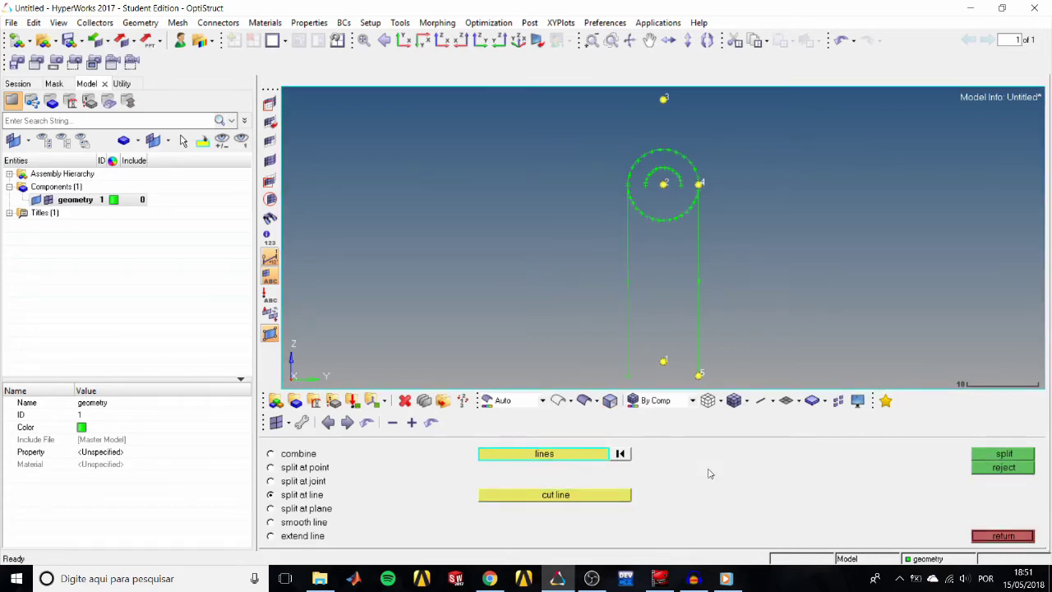
click(268, 238)
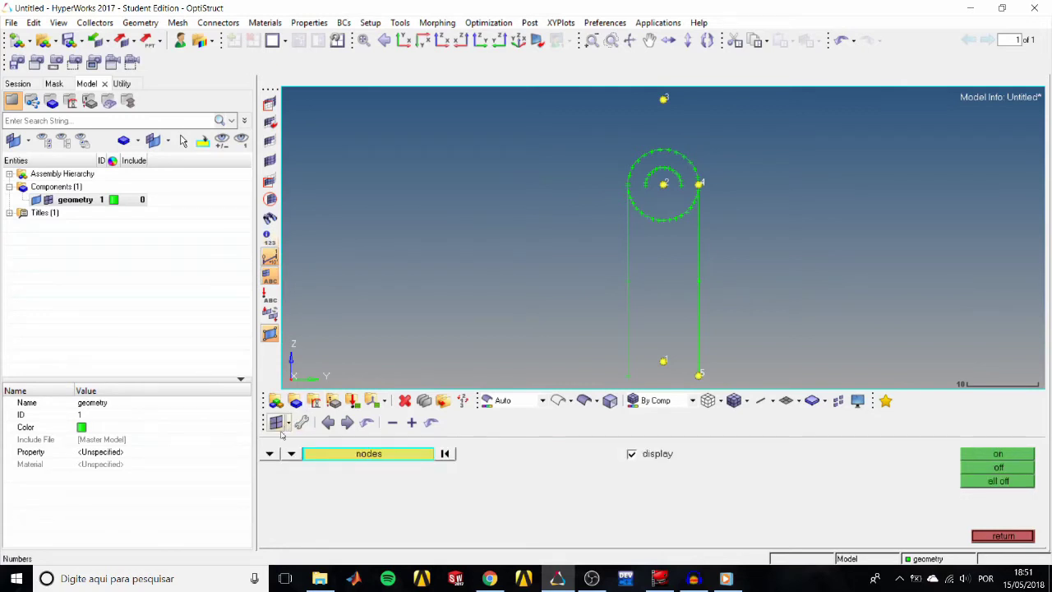
Step: Switch numbering to lines and show IDs on all lines
click(278, 457)
click(419, 495)
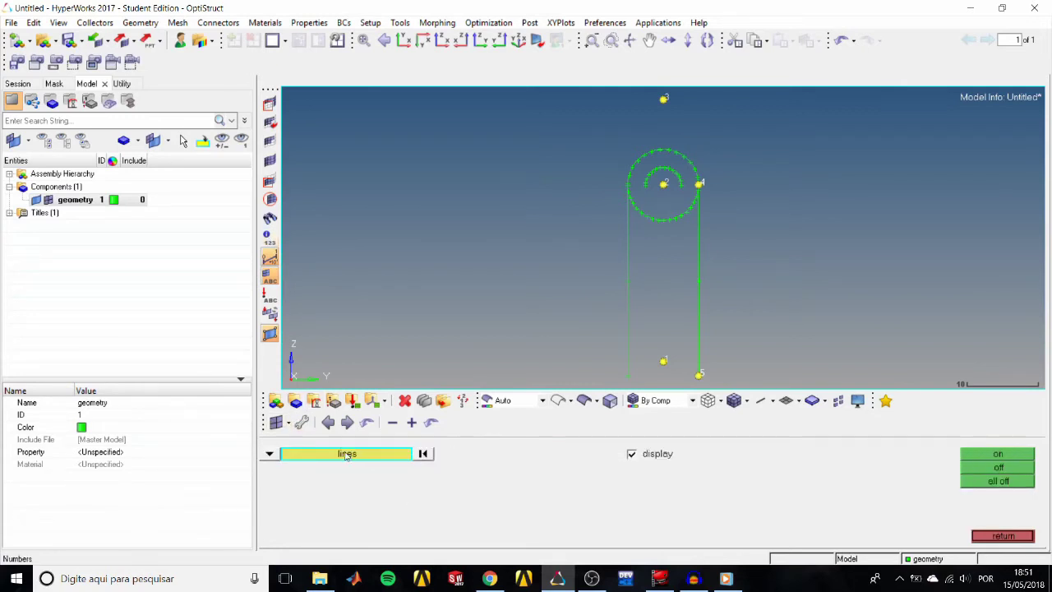
click(346, 454)
click(386, 497)
click(1010, 456)
Step: Delete the two lower arcs of the outer circle
click(405, 401)
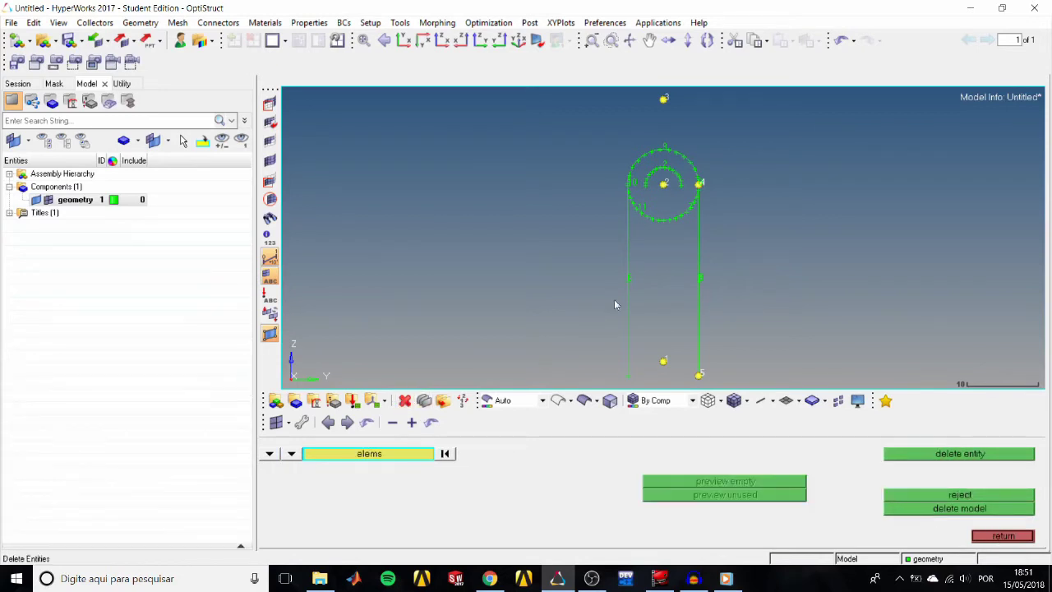
click(269, 456)
click(313, 495)
click(655, 216)
click(688, 210)
click(941, 453)
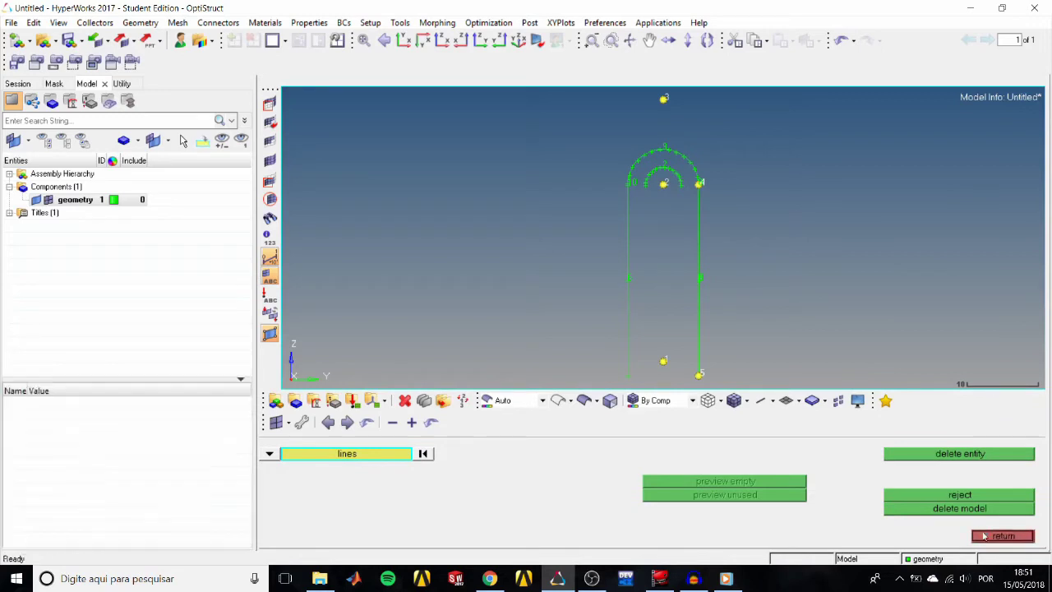
key(F9)
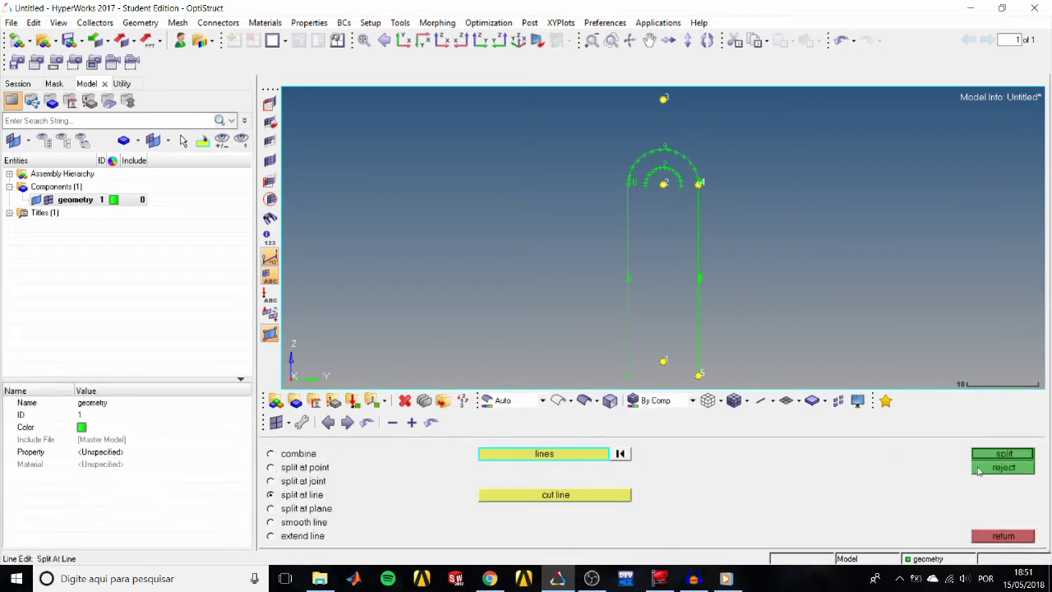
click(987, 539)
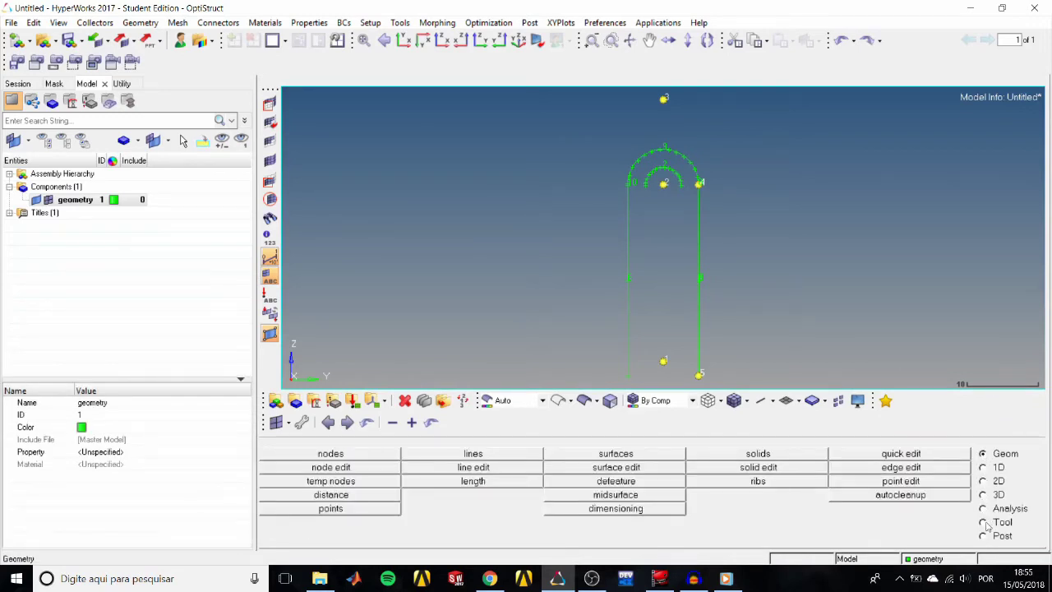
Step: Set up a reflection about the z-axis based at the arc's centre node
click(984, 522)
click(619, 495)
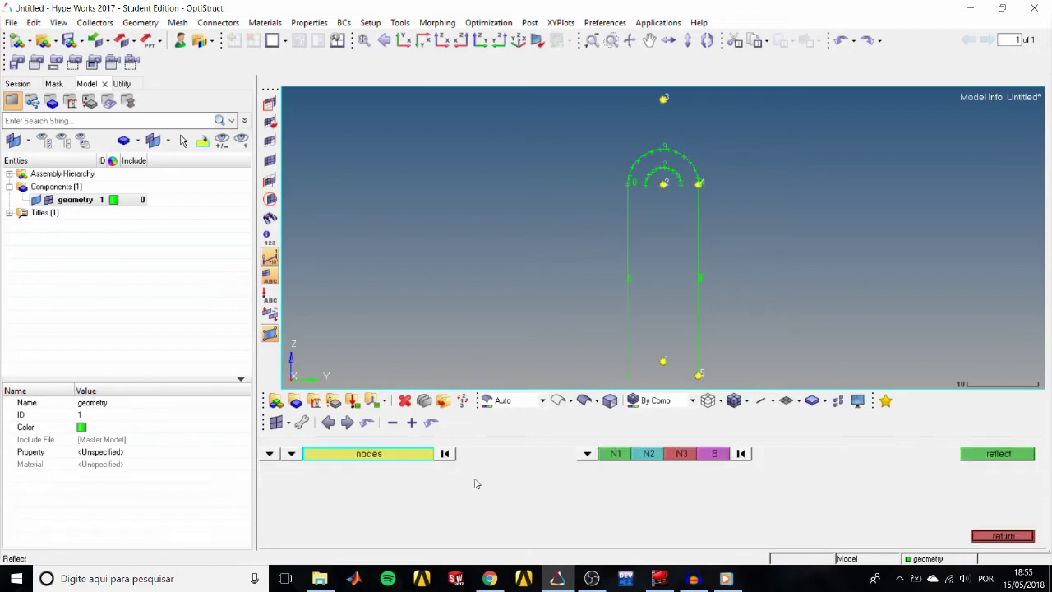
click(589, 457)
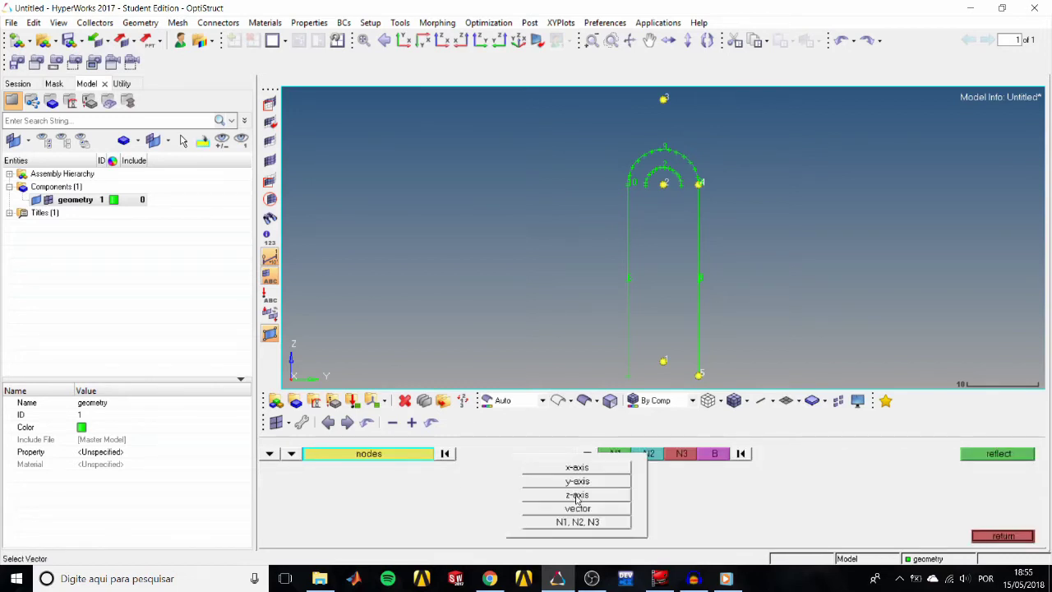
click(579, 497)
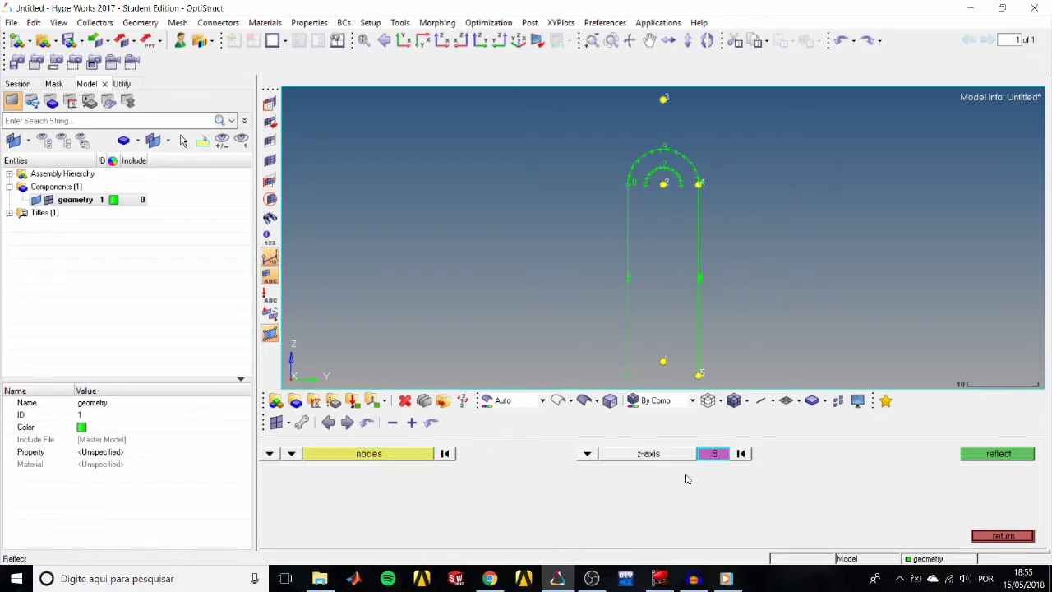
click(665, 184)
Step: Reflect a copy of the inner half-arc to close the full hole circle
click(269, 453)
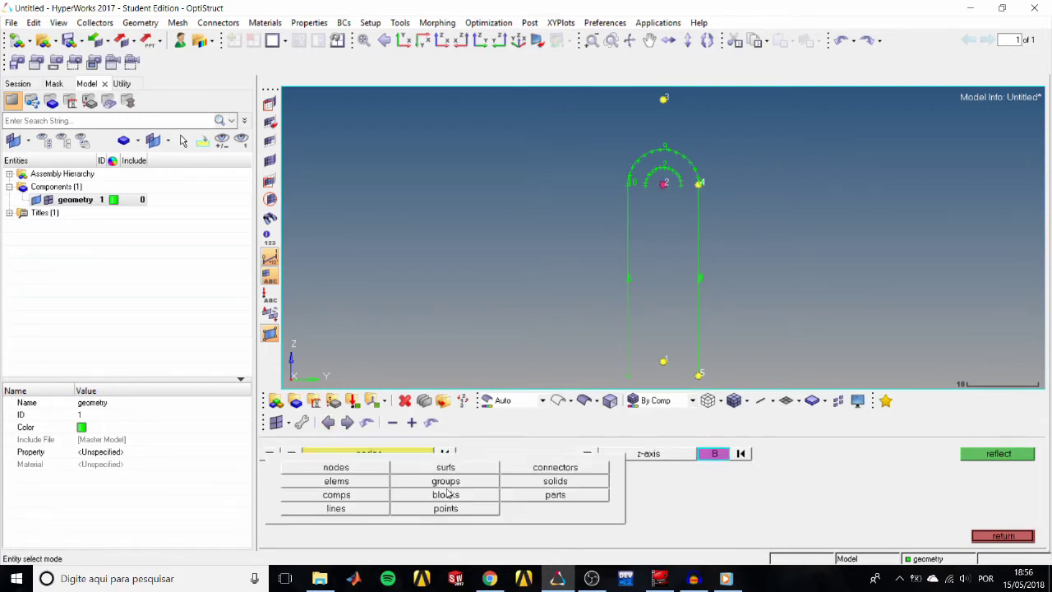
click(357, 509)
click(679, 181)
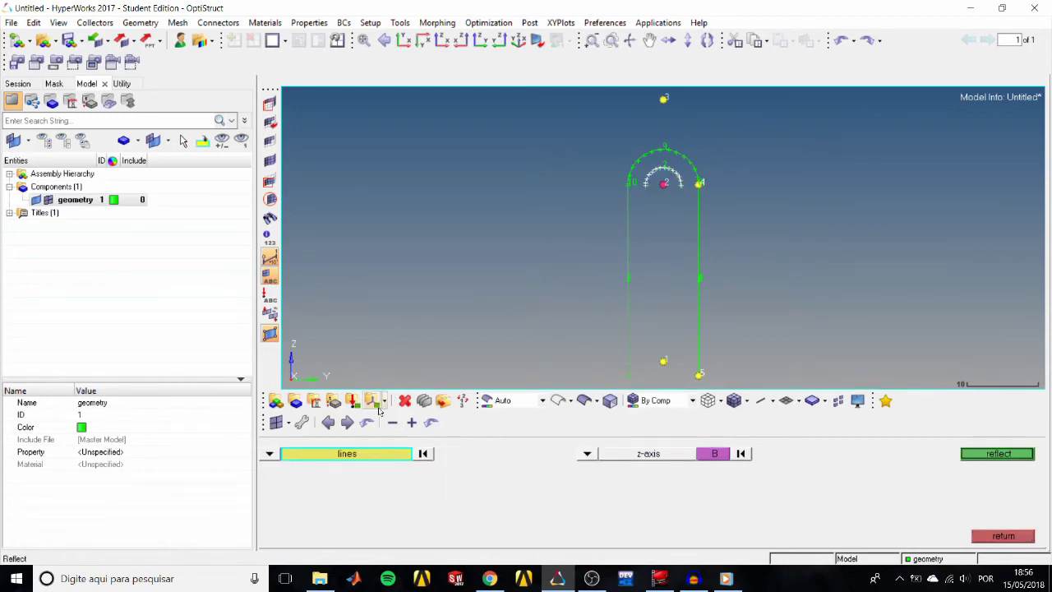
click(355, 458)
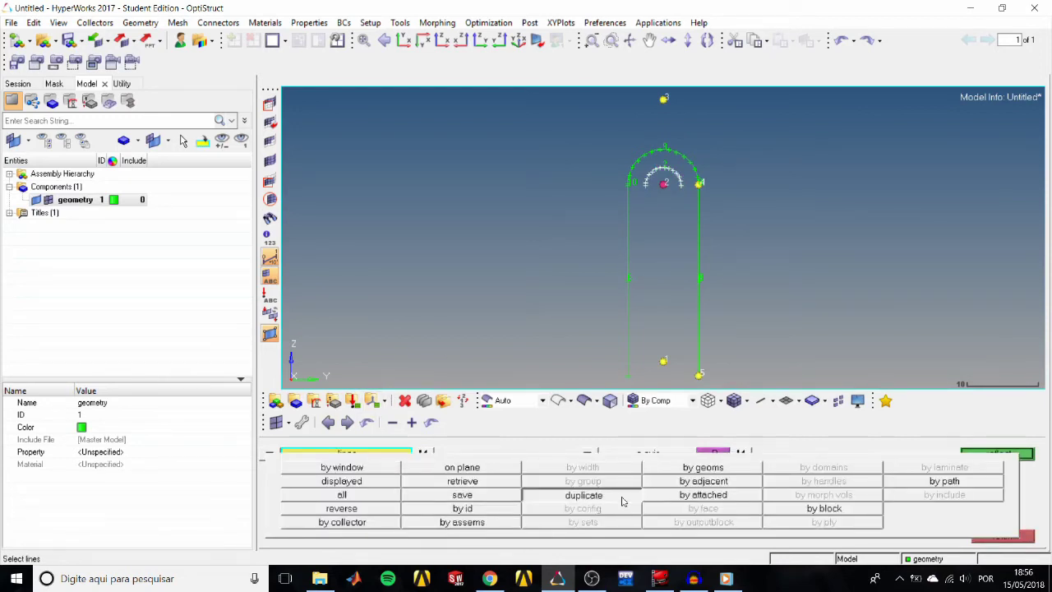
click(622, 498)
click(310, 482)
click(967, 458)
click(987, 538)
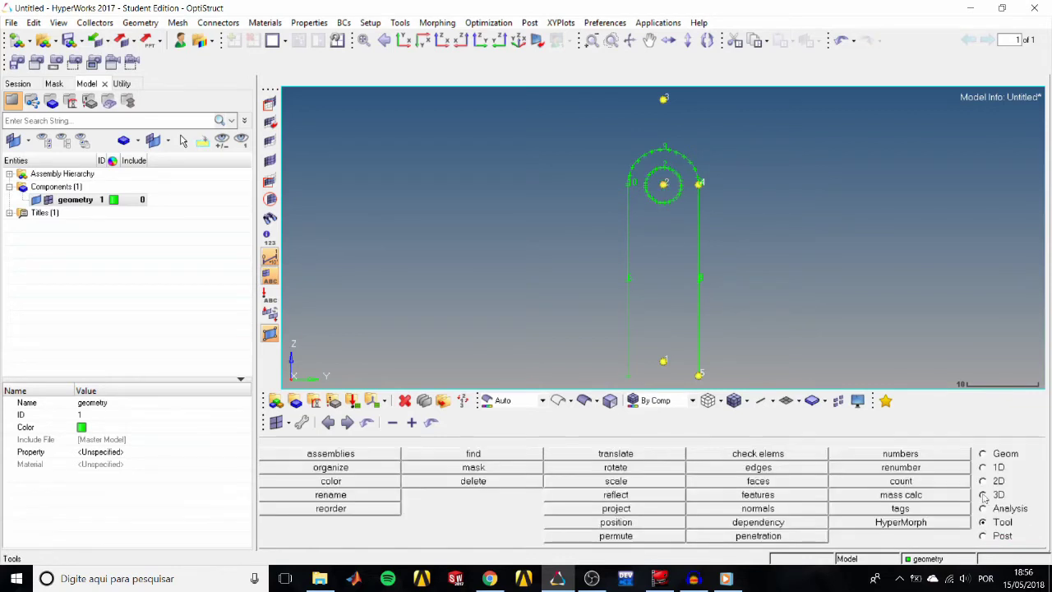
click(984, 454)
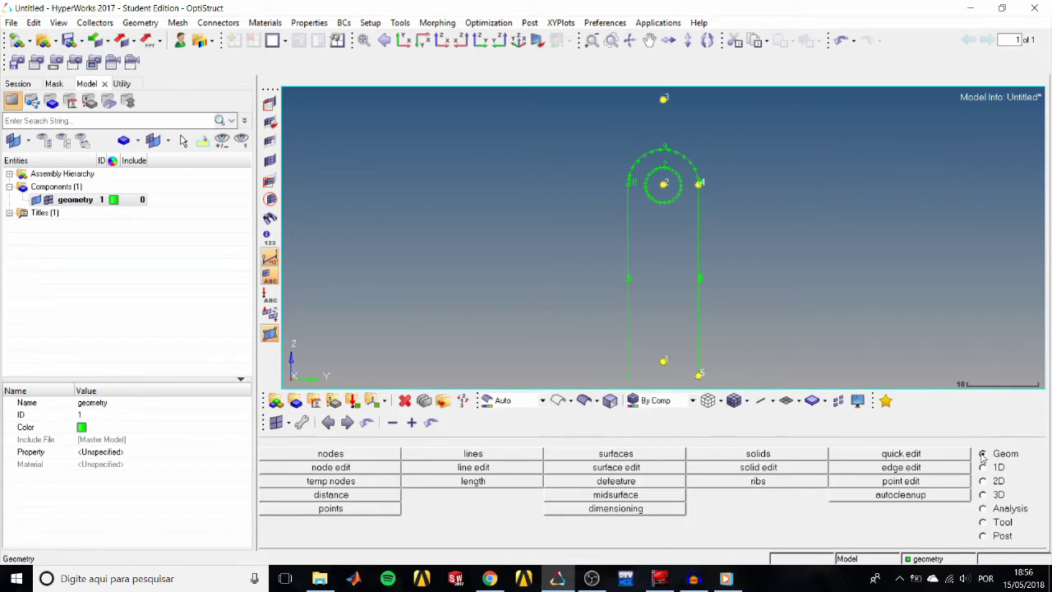
Step: Draw a line from top node 3 tangent to the right side of the upper arc
click(502, 458)
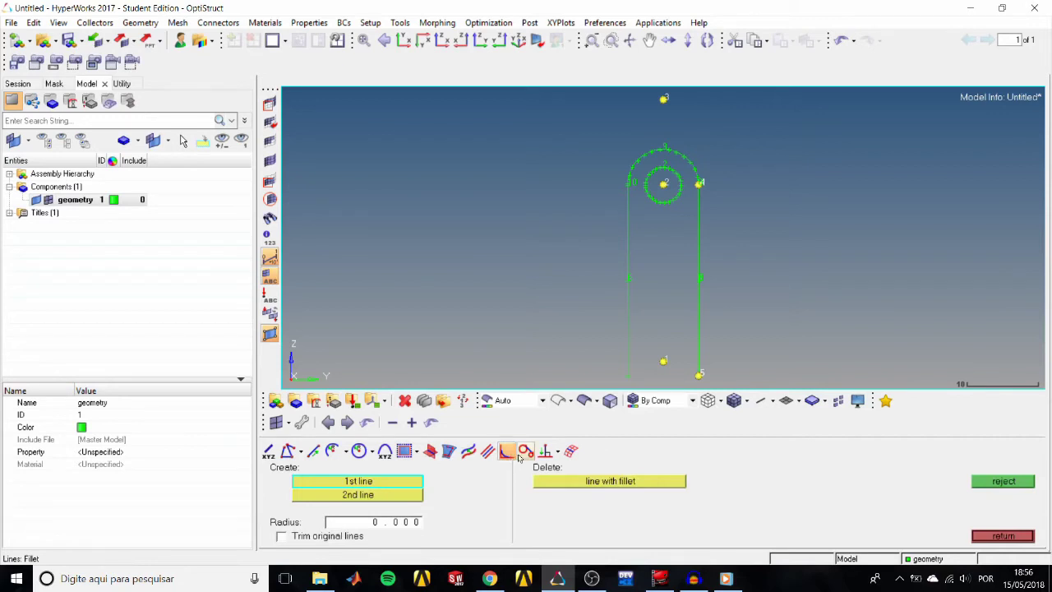
click(526, 451)
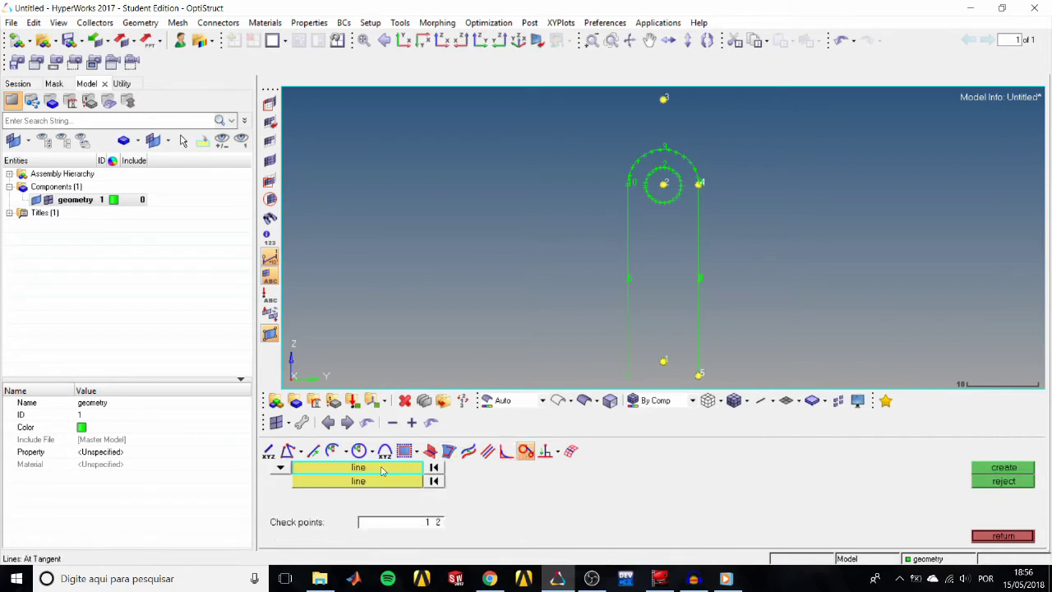
click(281, 469)
click(309, 475)
click(663, 99)
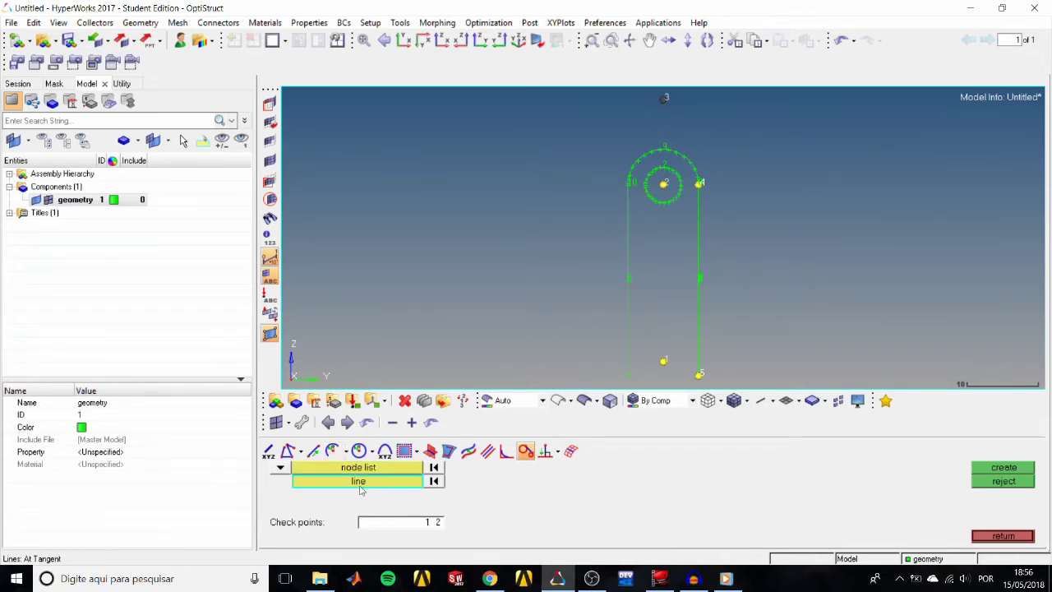
click(674, 155)
click(999, 468)
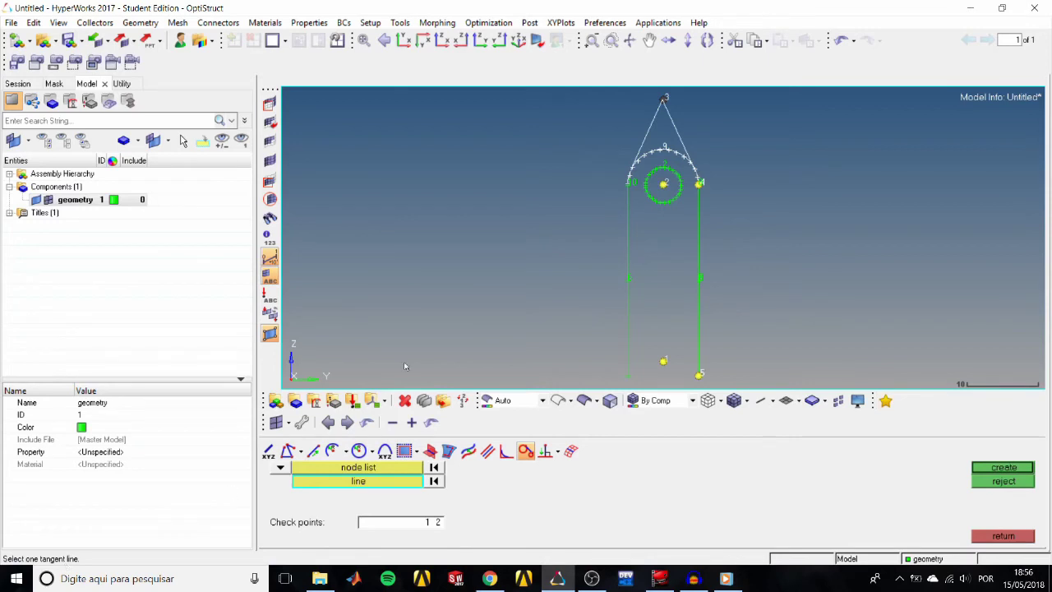
click(678, 134)
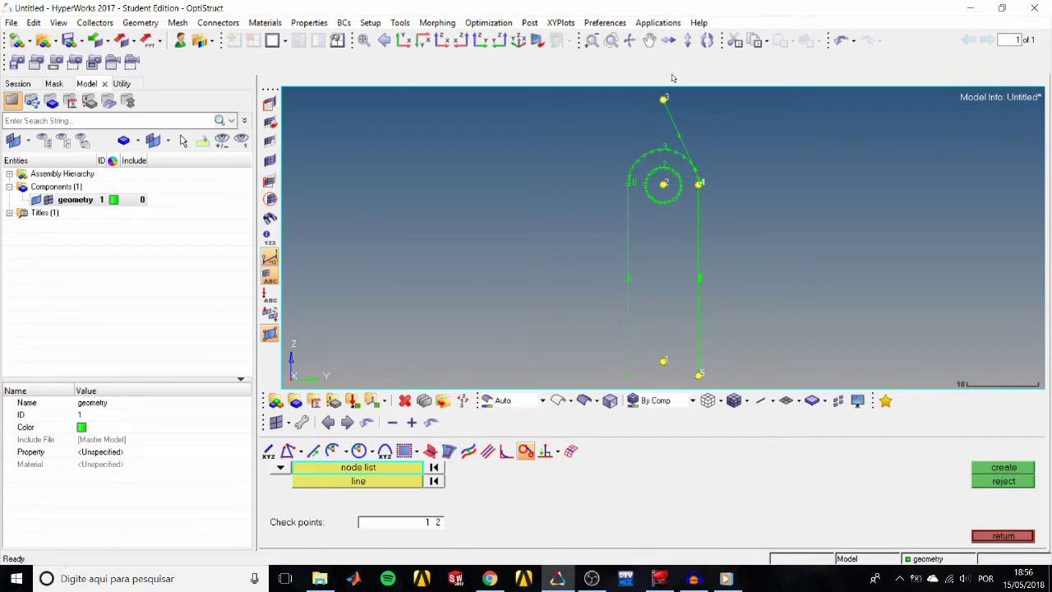
Step: Draw a second line from node 3 tangent to the left side of the upper arc
click(664, 99)
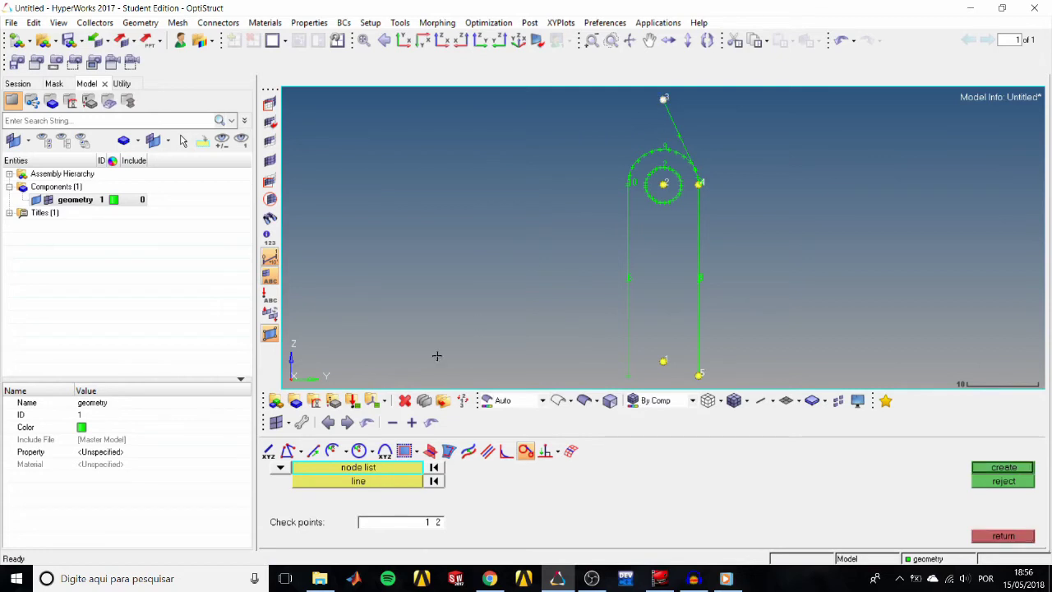
click(382, 484)
click(652, 151)
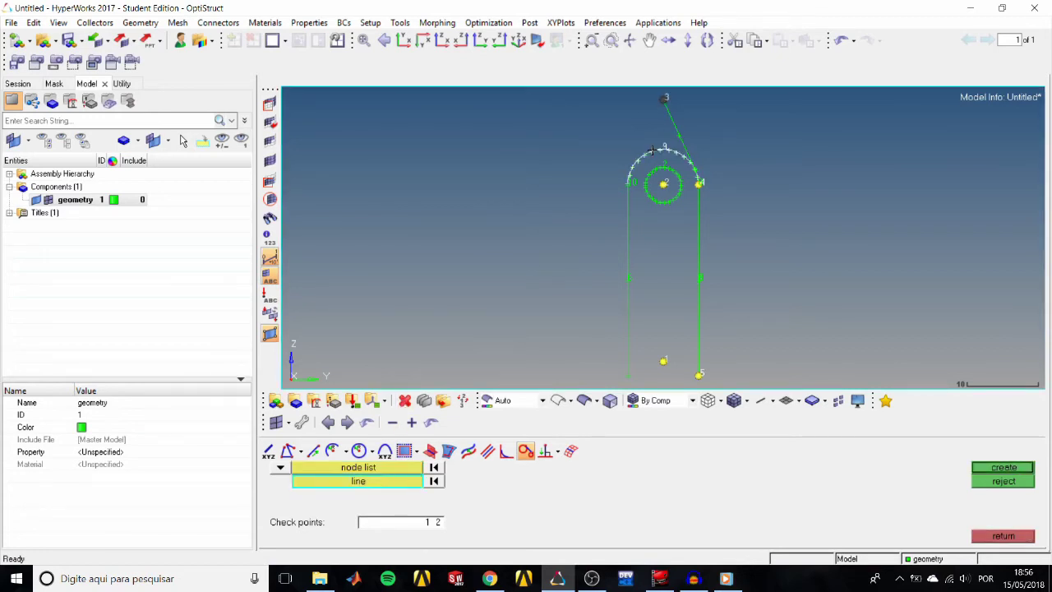
click(1004, 467)
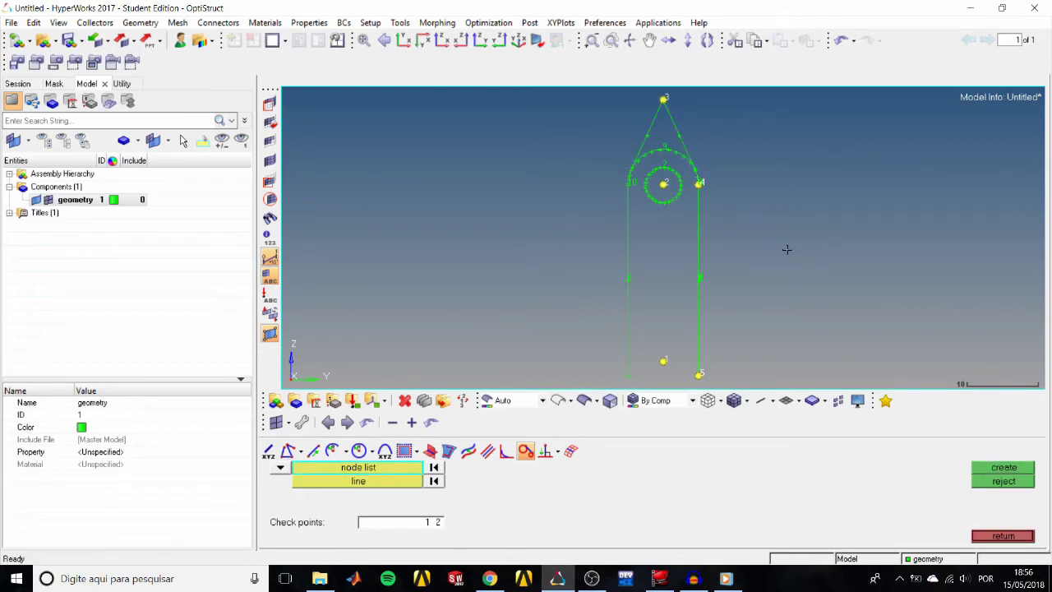
click(1003, 536)
click(269, 241)
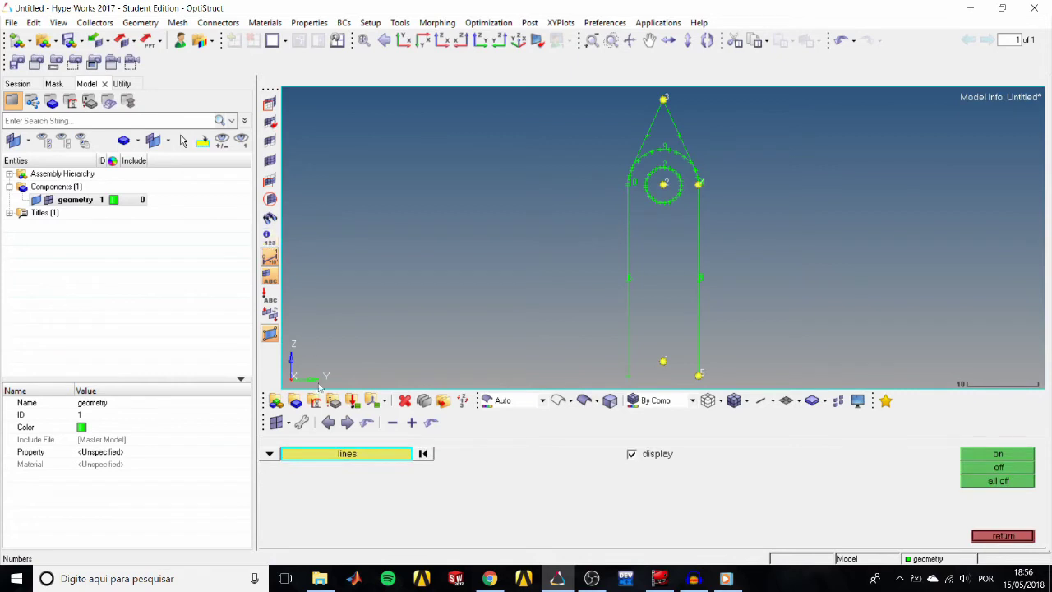
Step: Turn on ID numbers for all lines
click(315, 459)
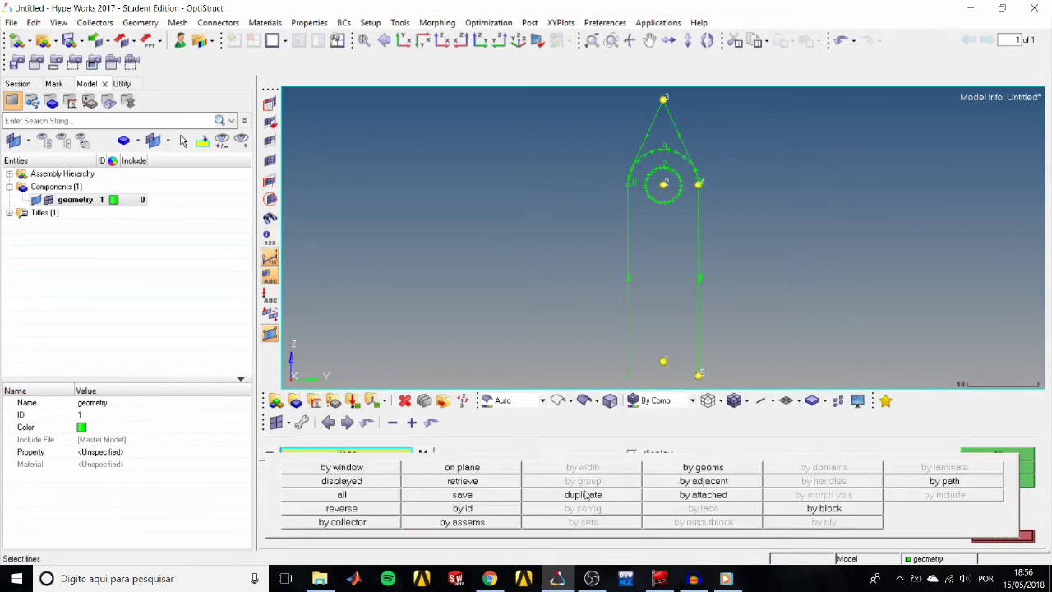
click(343, 496)
click(997, 454)
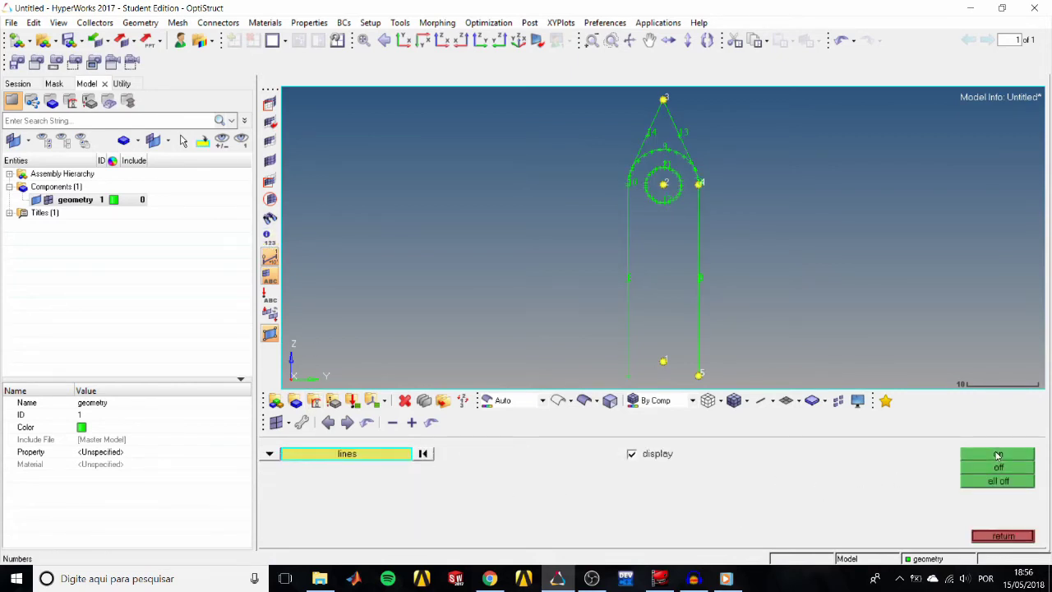
click(1003, 535)
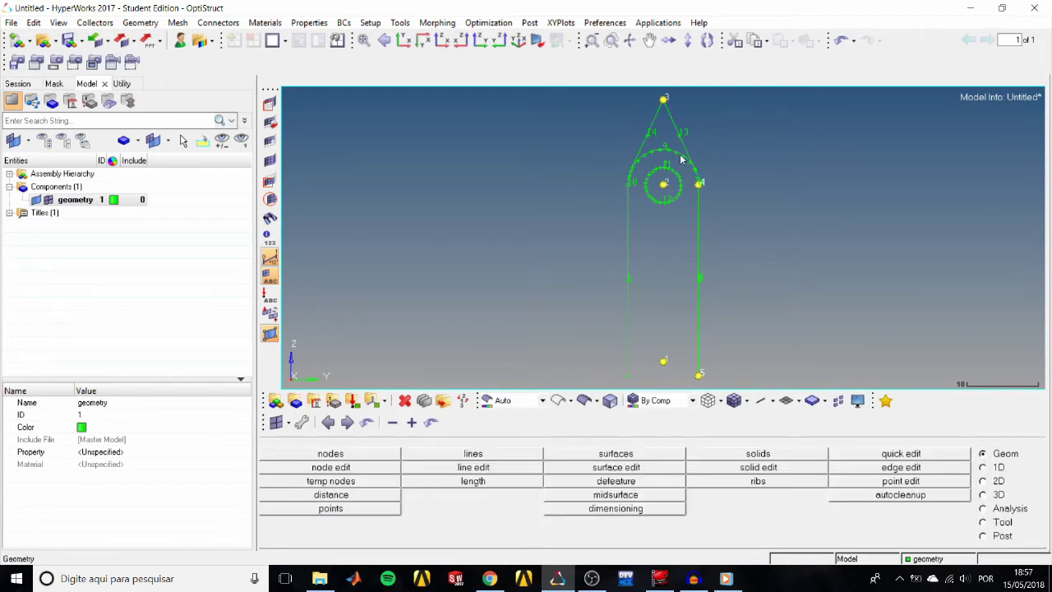
Step: Split the upper arc at both tangent lines, including line 13
click(491, 469)
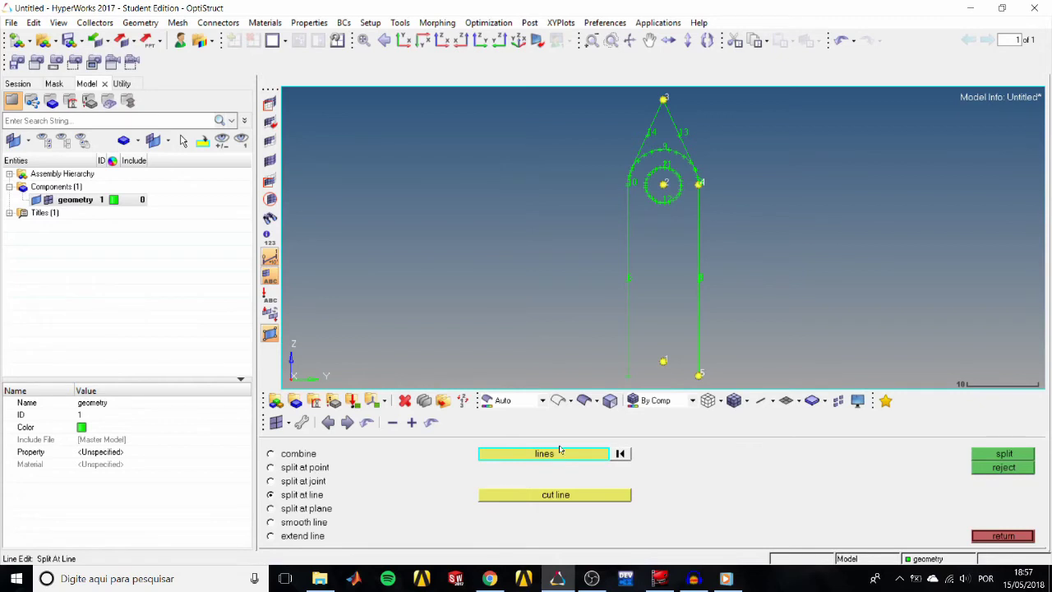
click(671, 151)
click(545, 495)
click(641, 143)
click(983, 457)
click(678, 154)
click(557, 494)
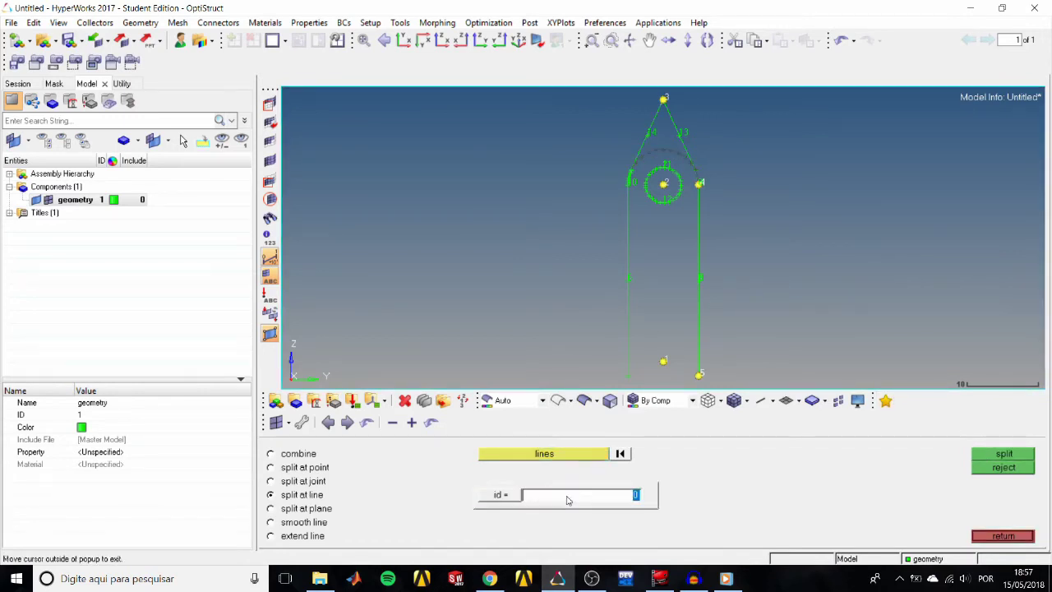
click(681, 123)
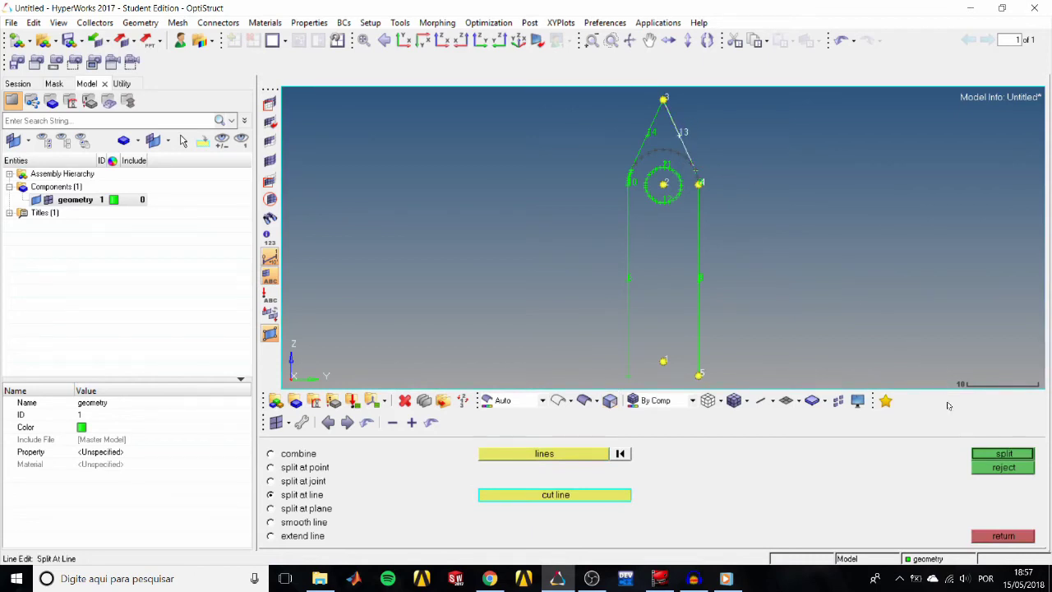
click(984, 455)
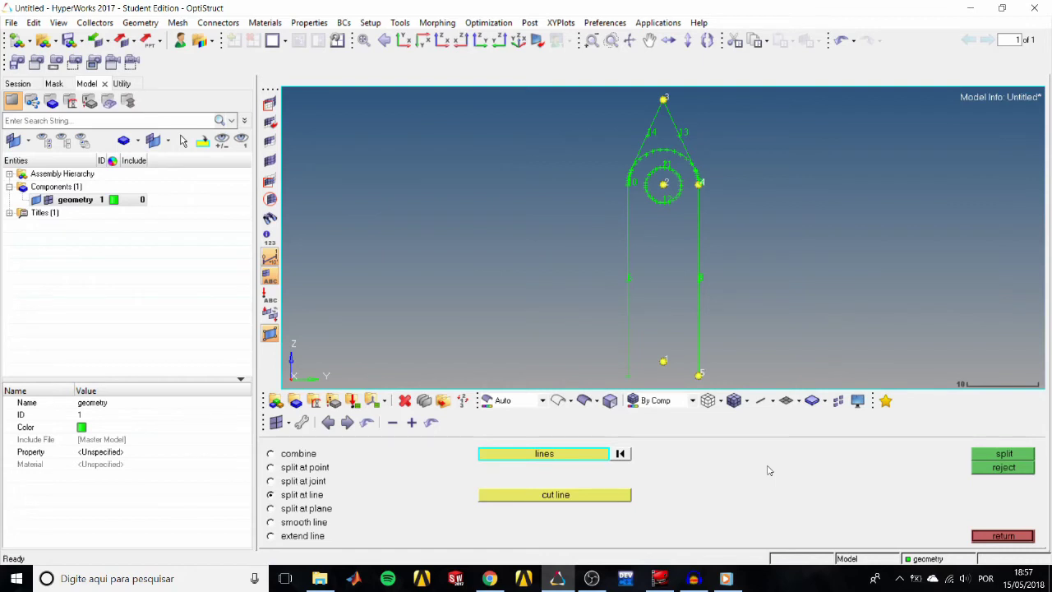
Step: Delete the leftover upper arc segment between the tangent points
click(404, 400)
click(660, 150)
click(935, 454)
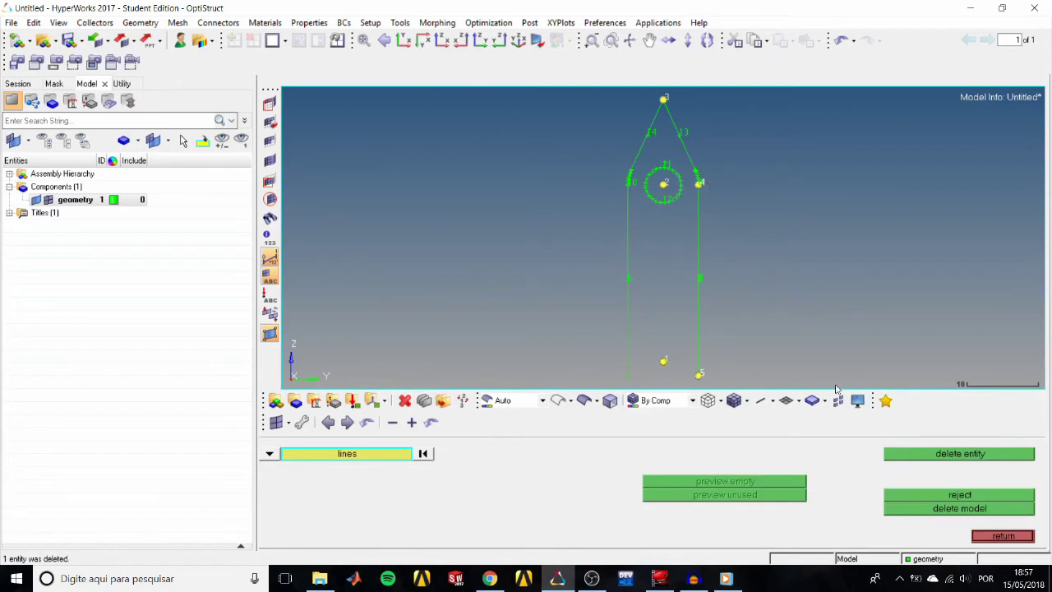
click(994, 537)
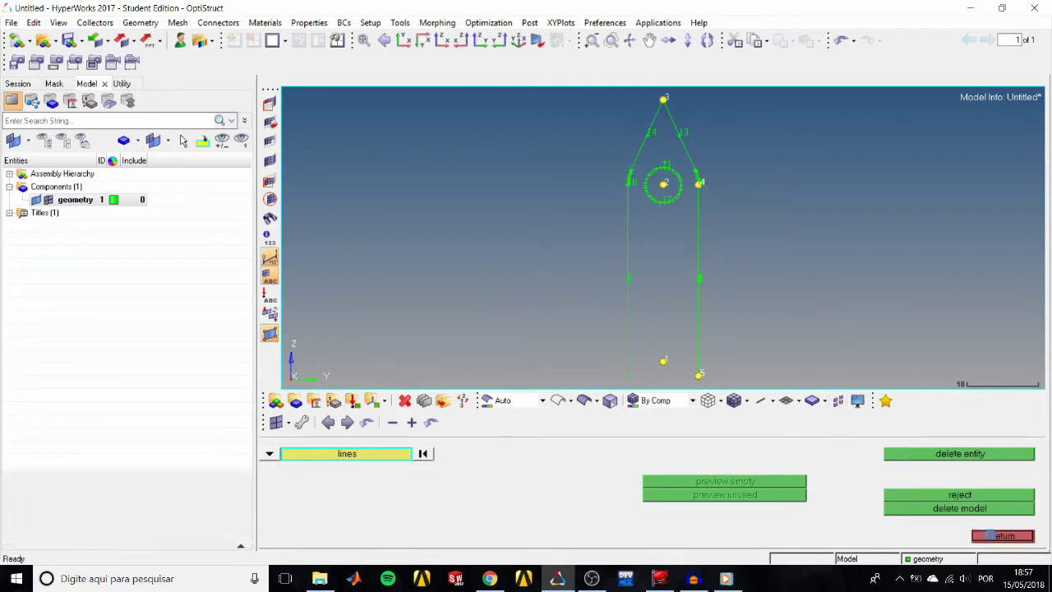
Step: Create a component named 'surfaces' in the Model browser and switch to the 2D functions
right_click(176, 226)
mouse_move(214, 235)
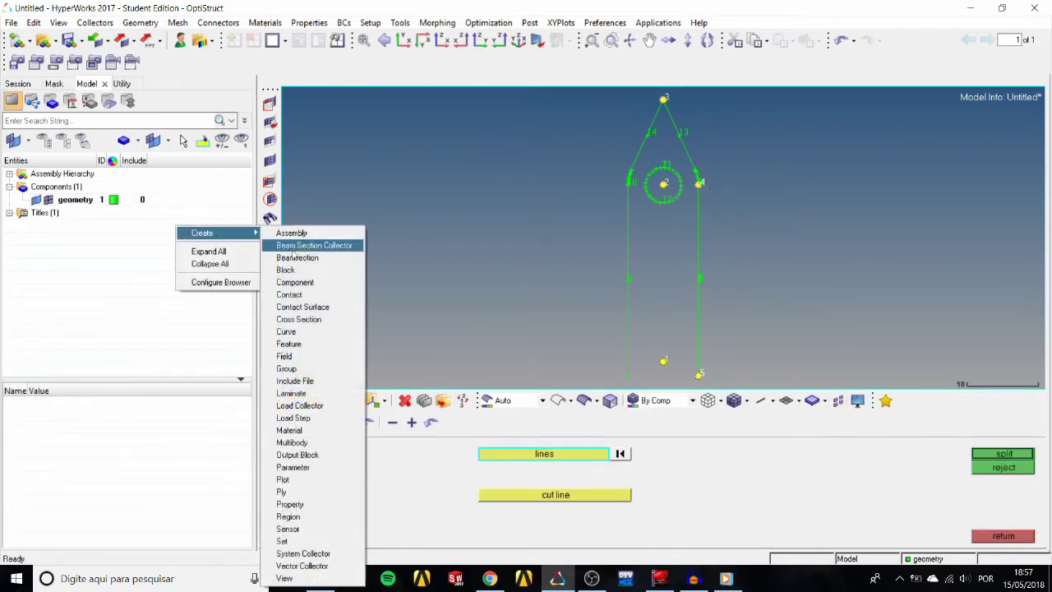
click(294, 282)
text(surfaces)
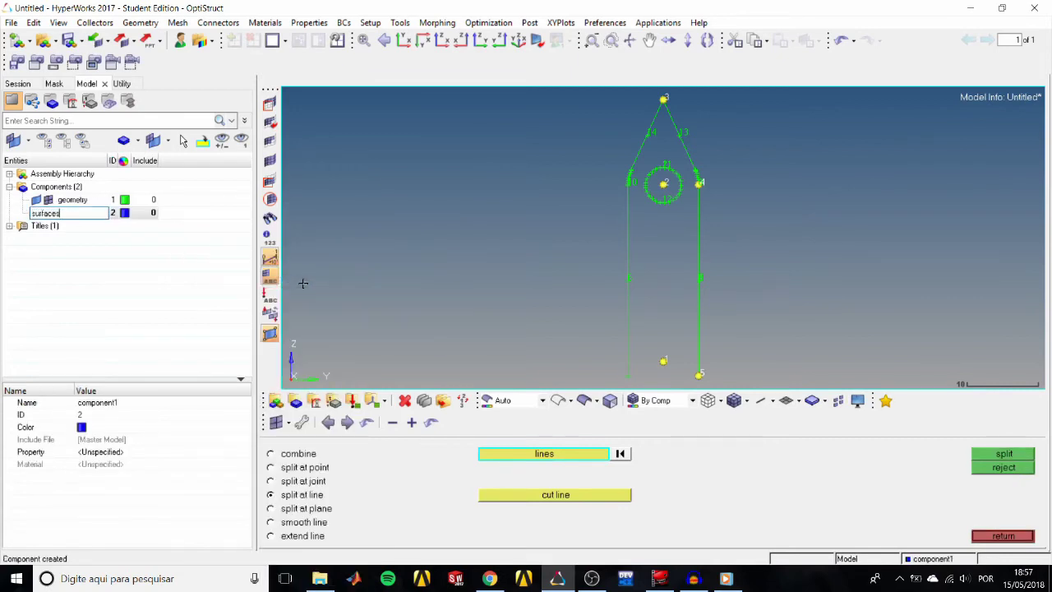
key(Return)
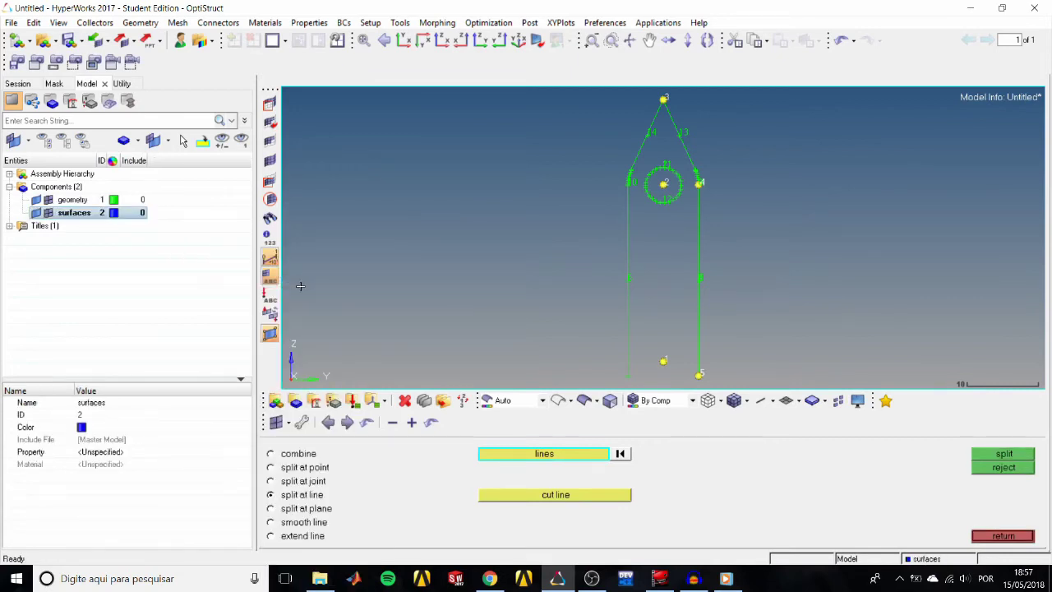
click(158, 246)
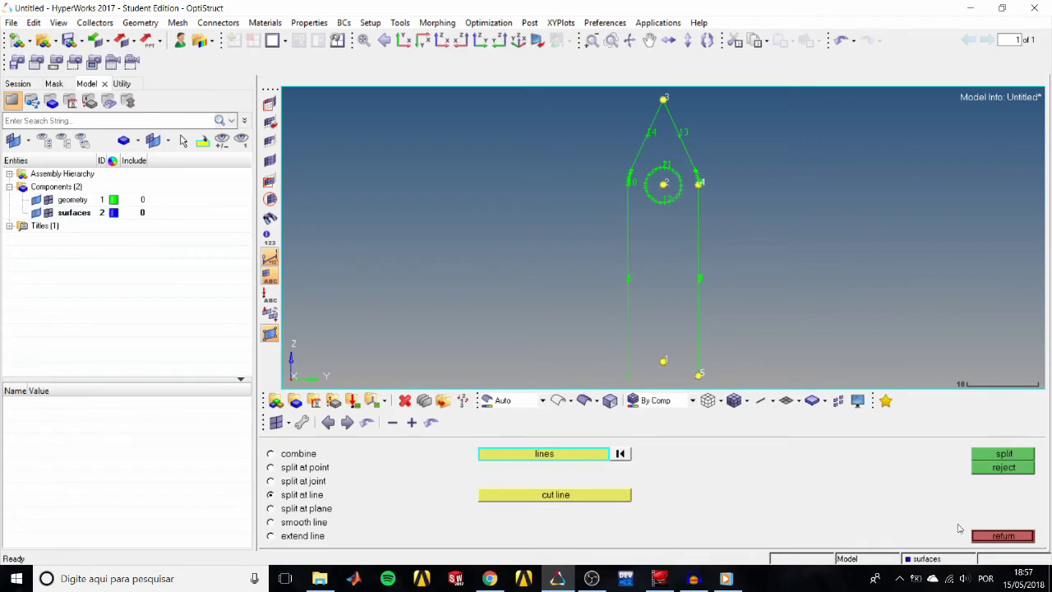
click(990, 536)
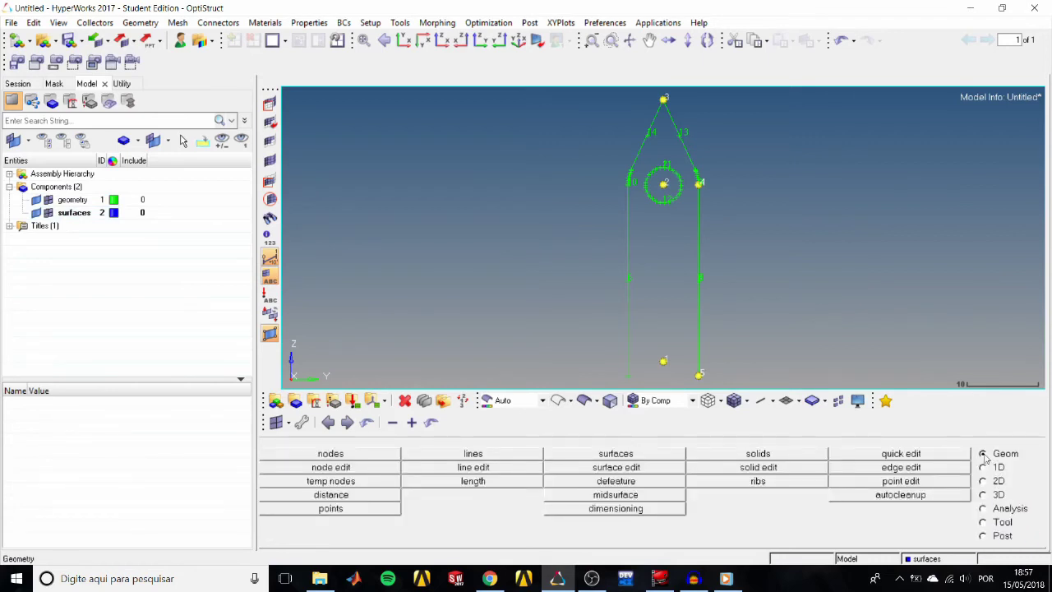
click(984, 481)
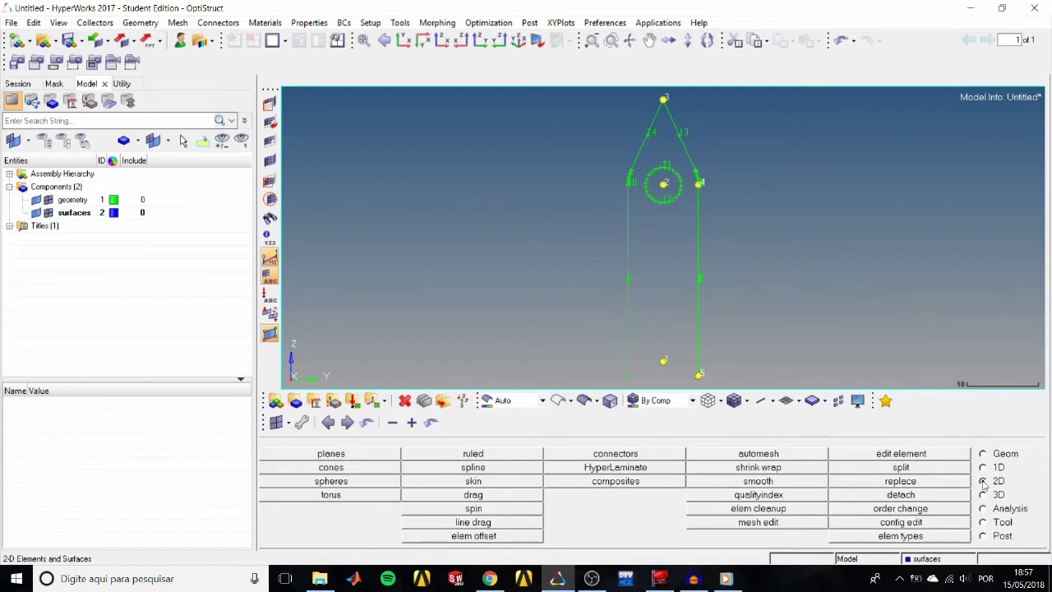
Step: Create a surface-only square plane of size 30, normal to z, at node 1
click(321, 457)
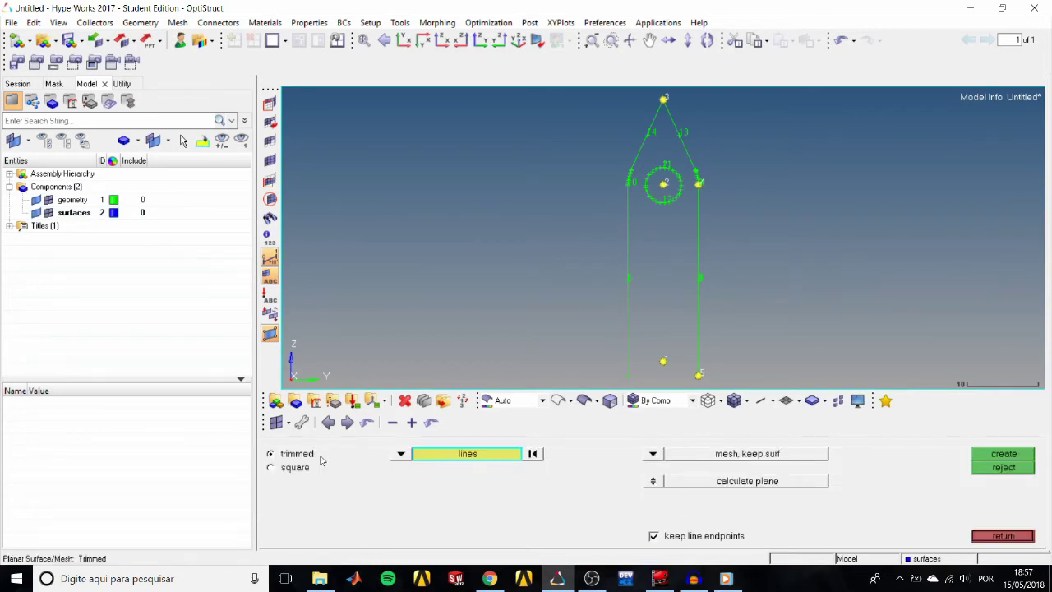
click(289, 470)
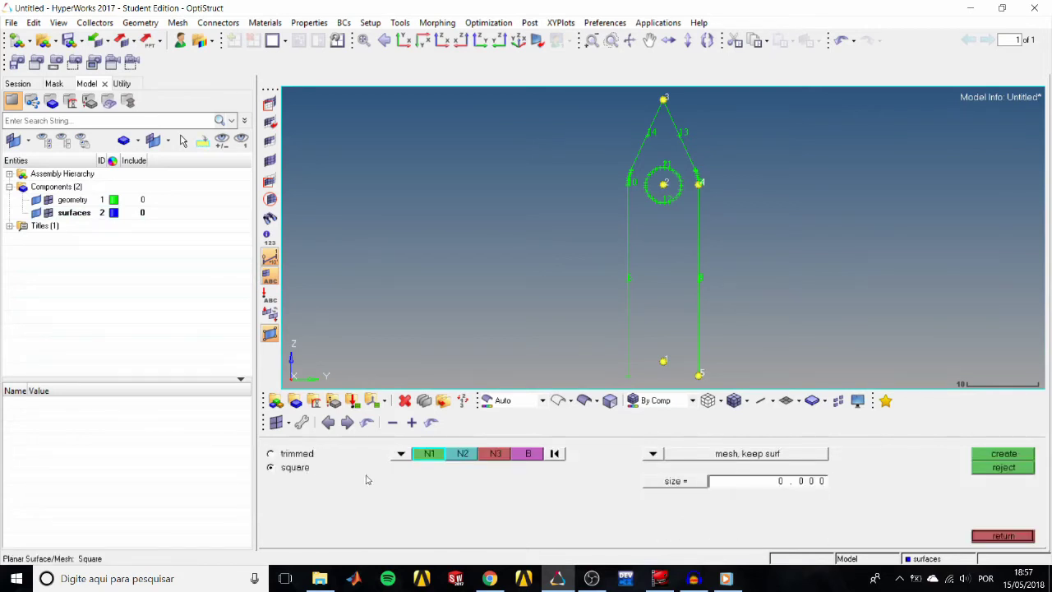
click(402, 454)
click(390, 495)
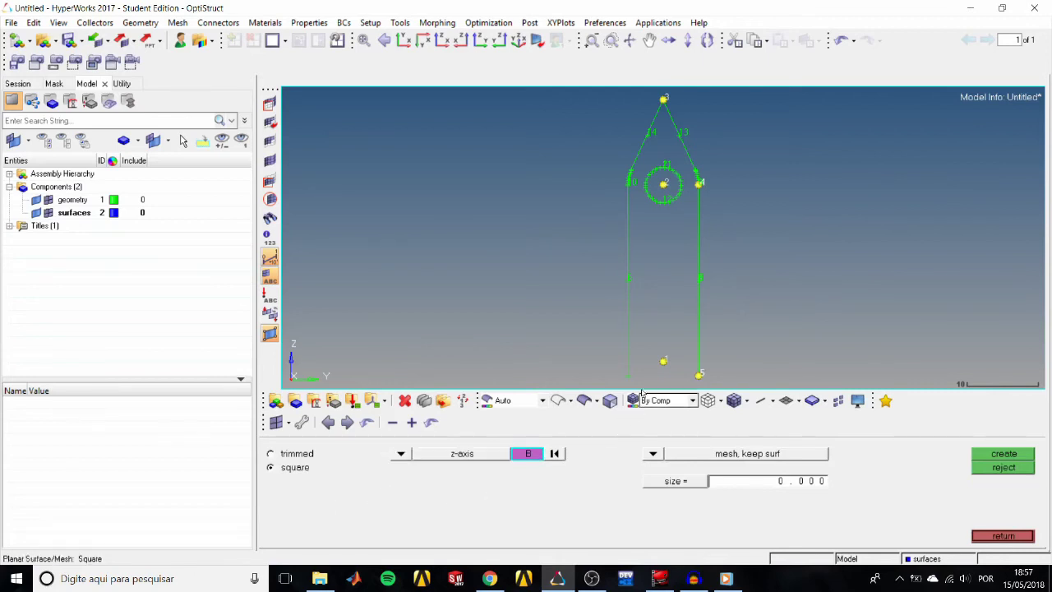
click(664, 361)
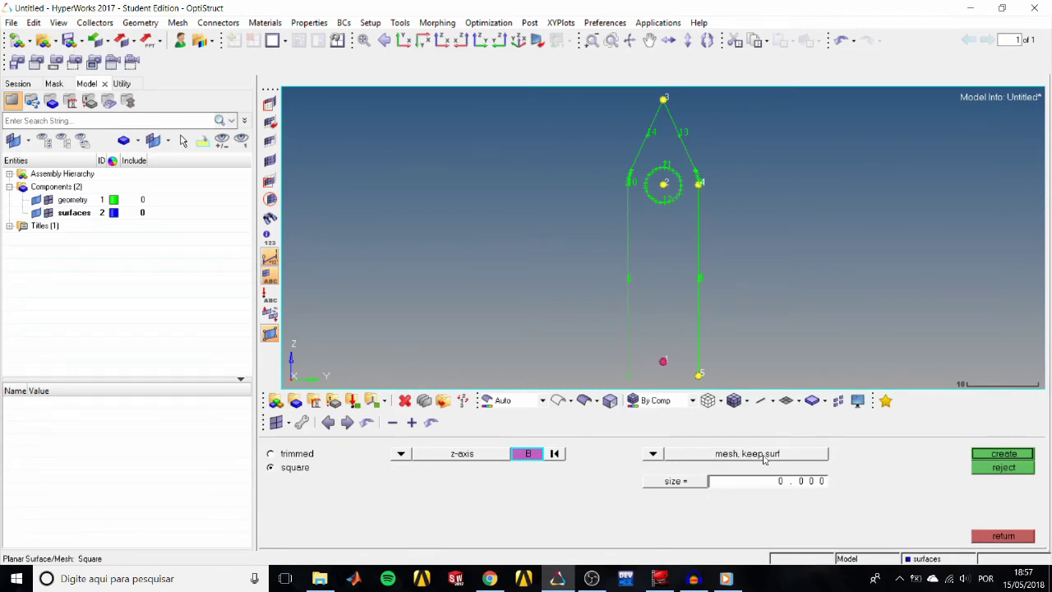
click(663, 461)
click(653, 509)
click(808, 488)
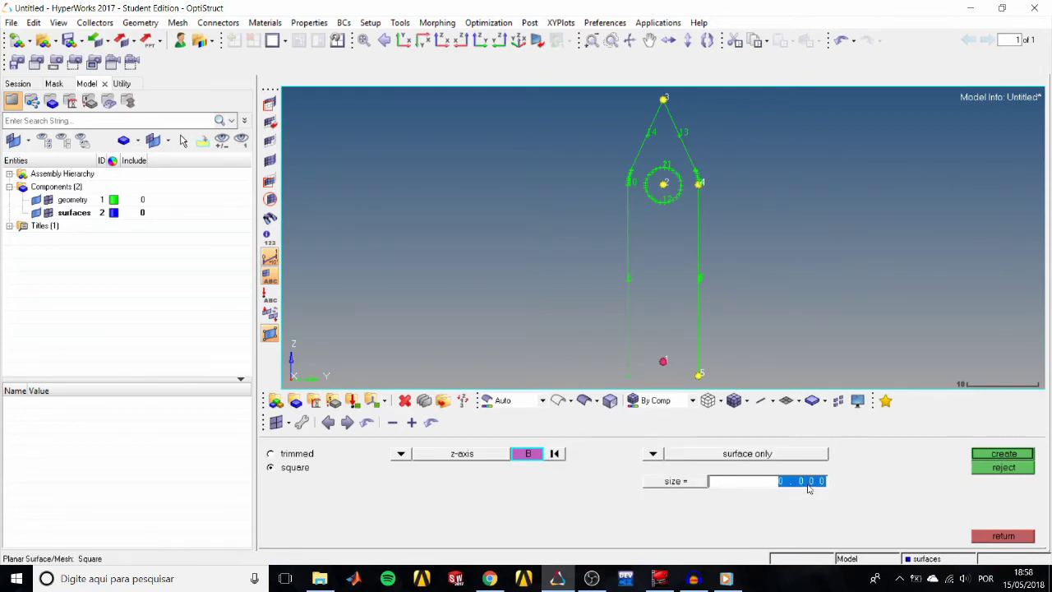
text(30)
key(Return)
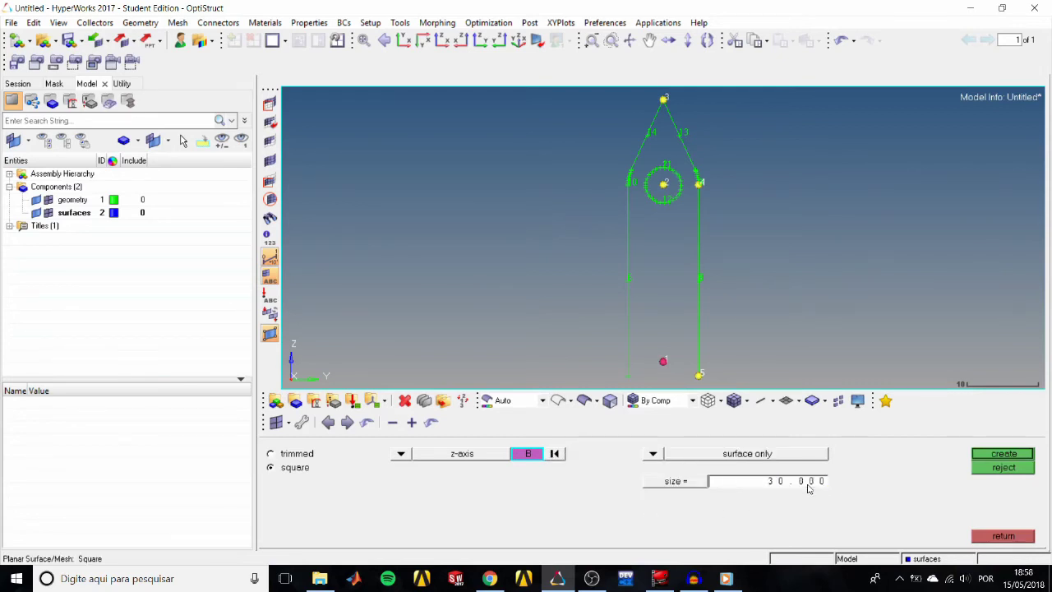
click(1005, 454)
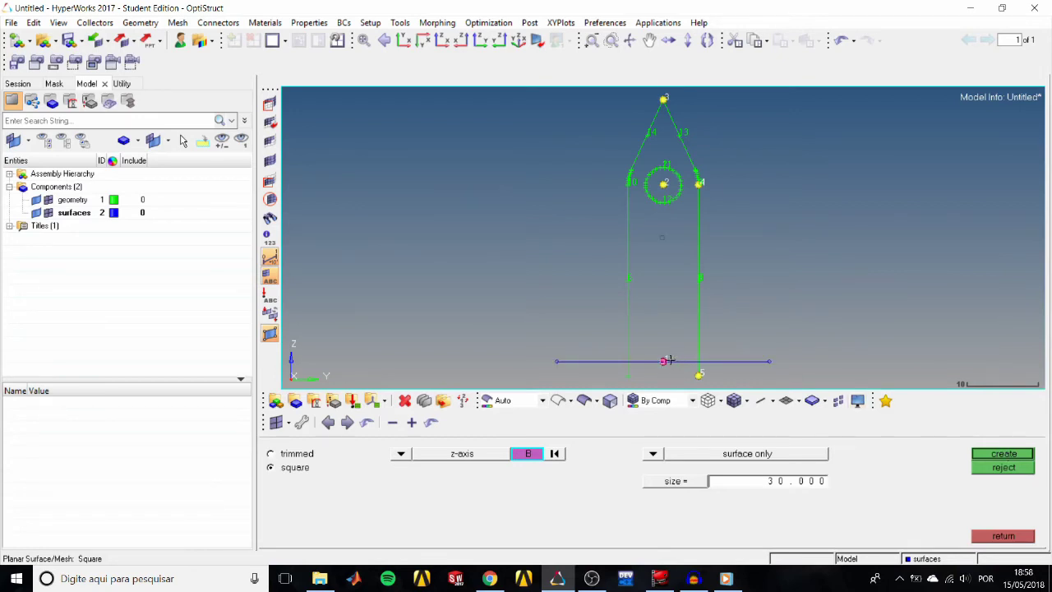
Step: Inspect the new square surface with orbit and shading, then restore the Y-Z side view
ctrl+drag(653, 361, 636, 350)
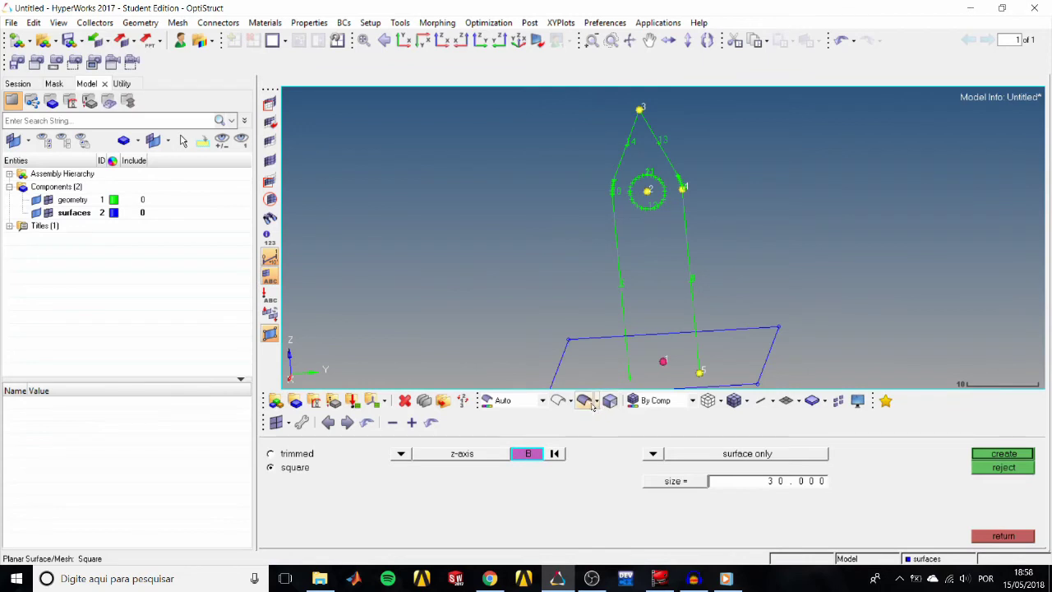
click(585, 400)
click(586, 400)
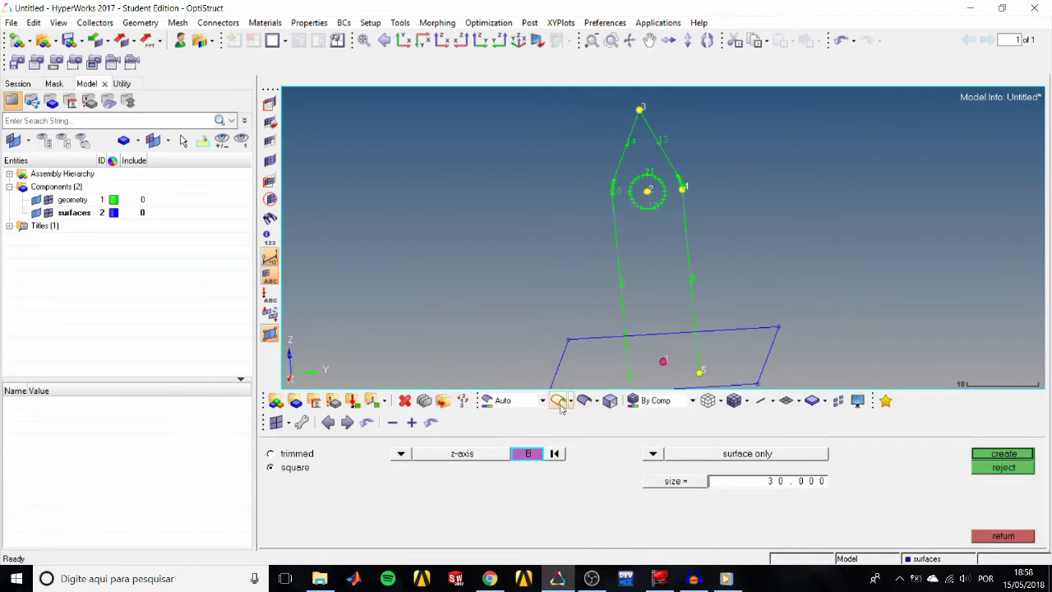
click(480, 40)
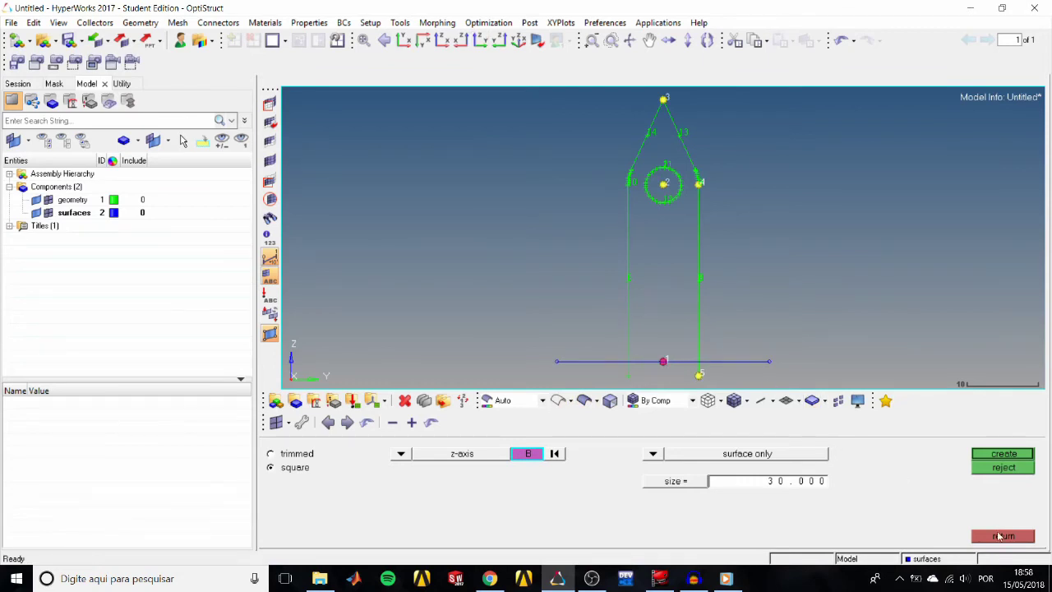
click(1001, 535)
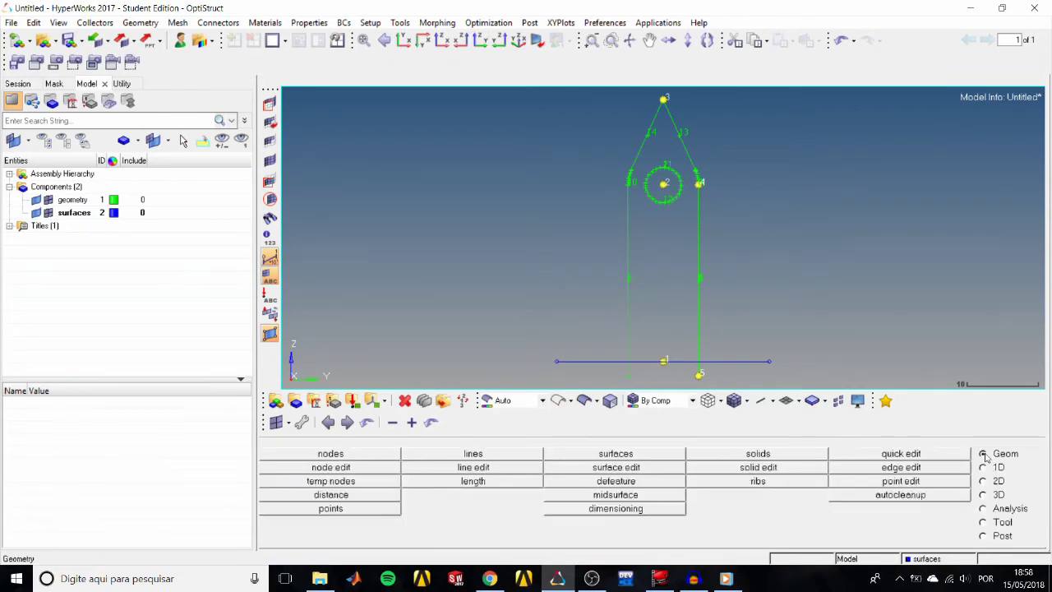
Step: Intersect the lug's lines with the z-normal plane based at node 1
click(506, 457)
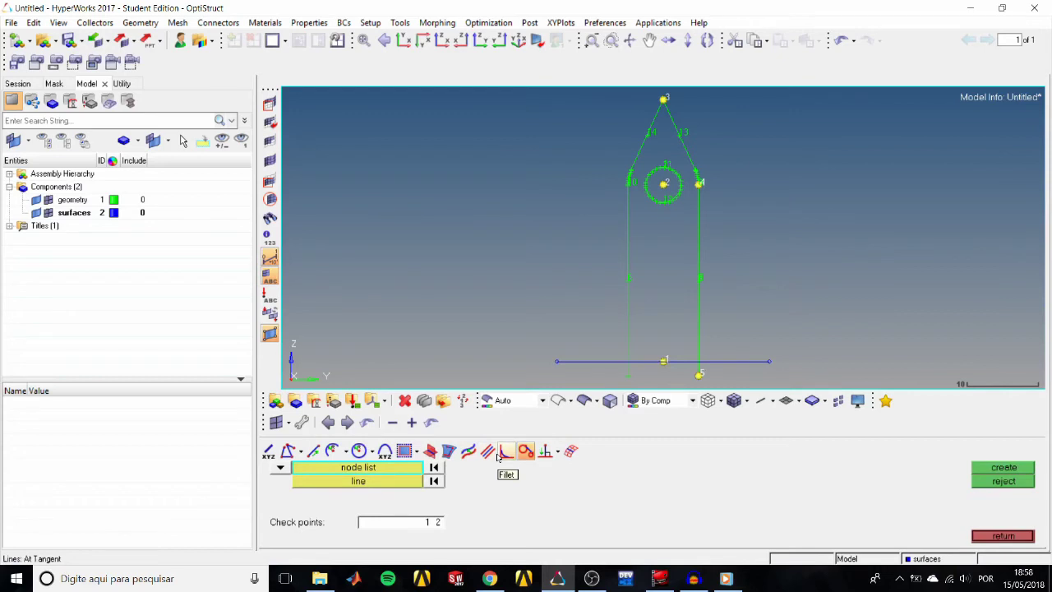
click(429, 450)
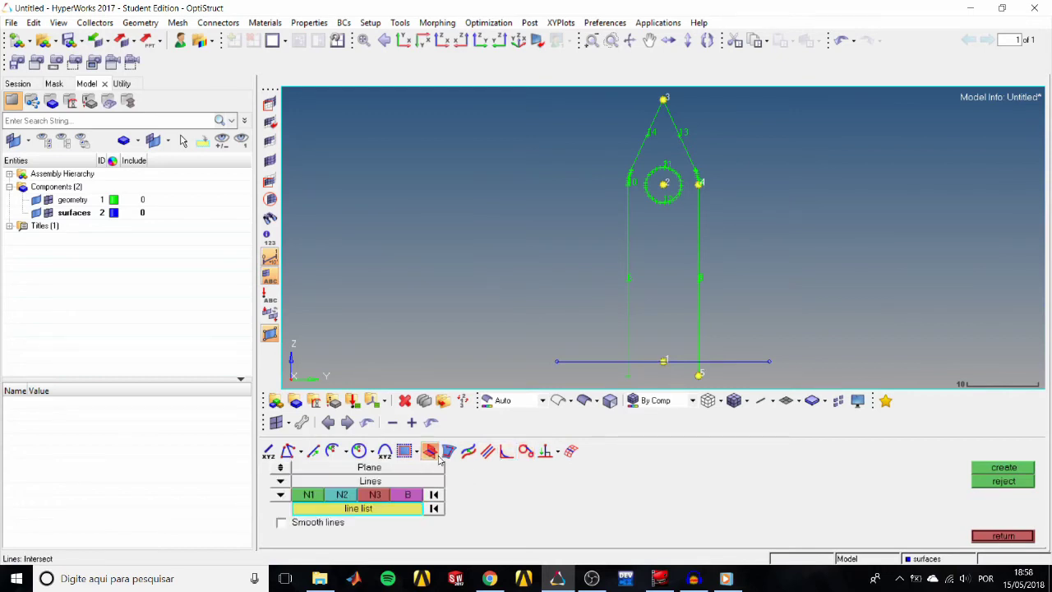
click(280, 495)
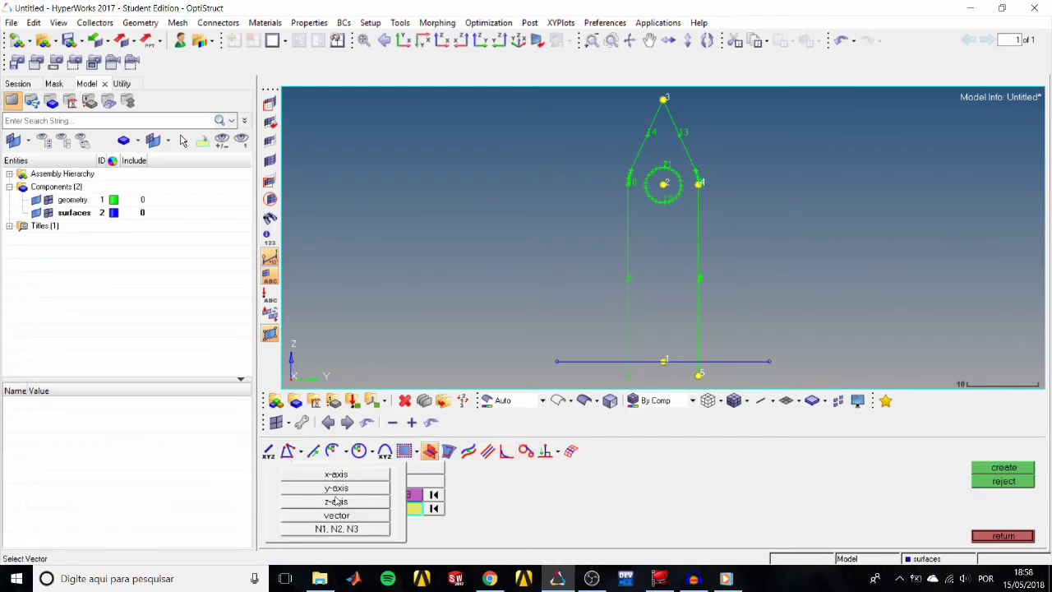
click(337, 501)
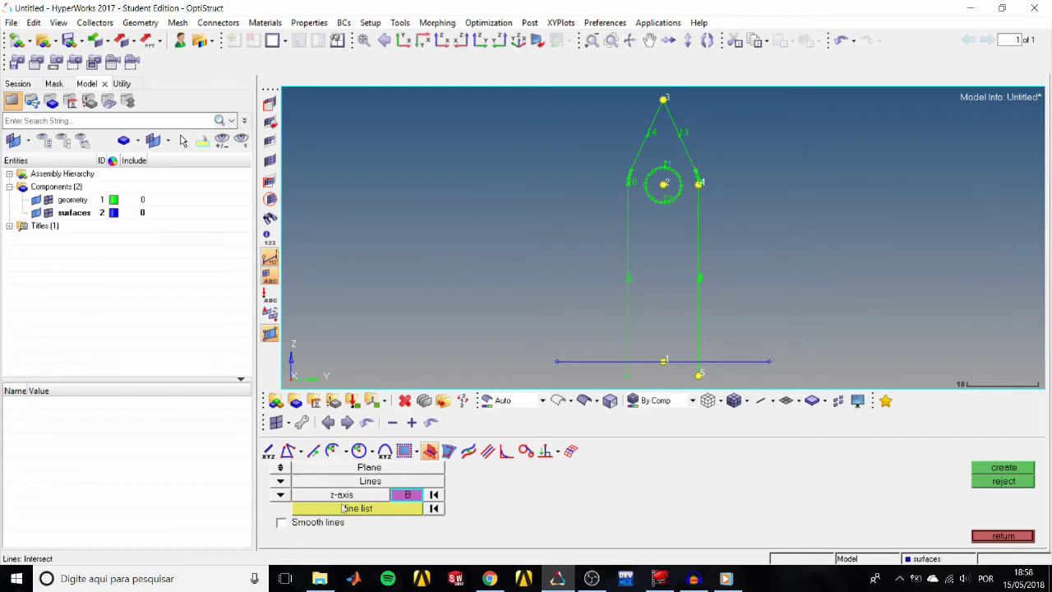
click(664, 361)
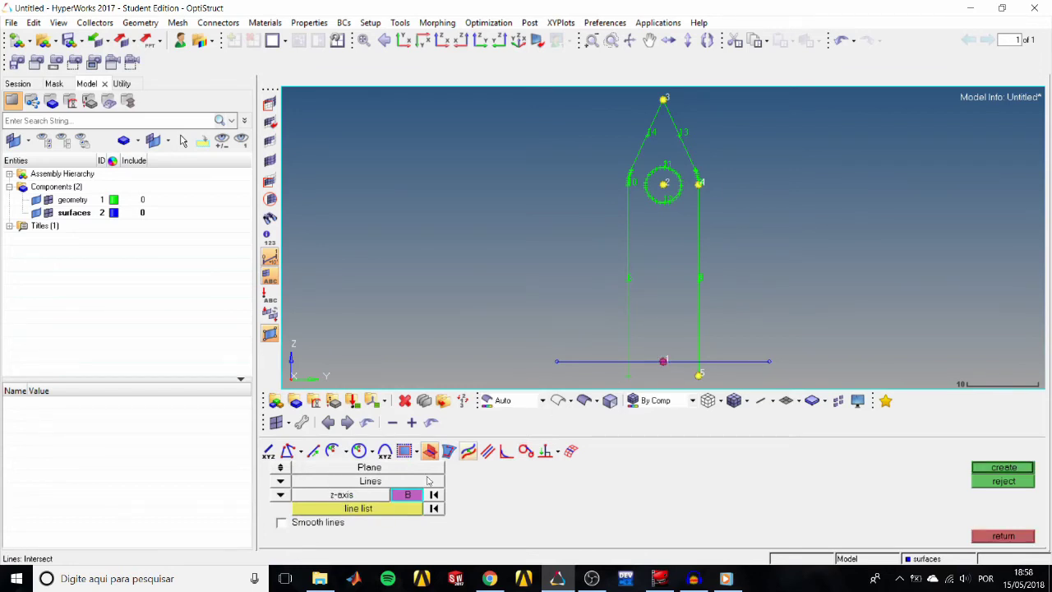
click(361, 508)
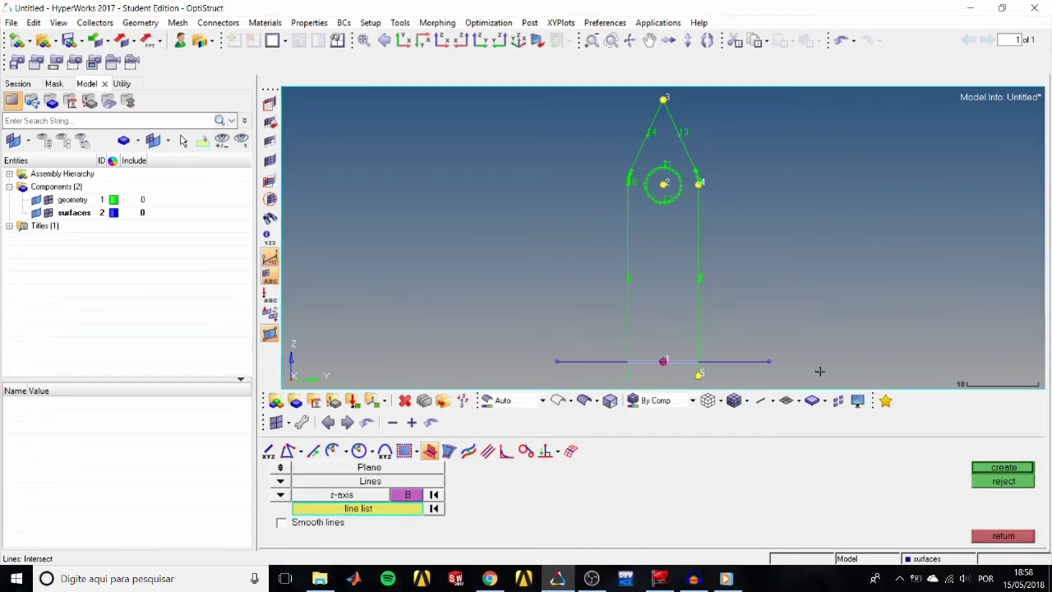
click(989, 467)
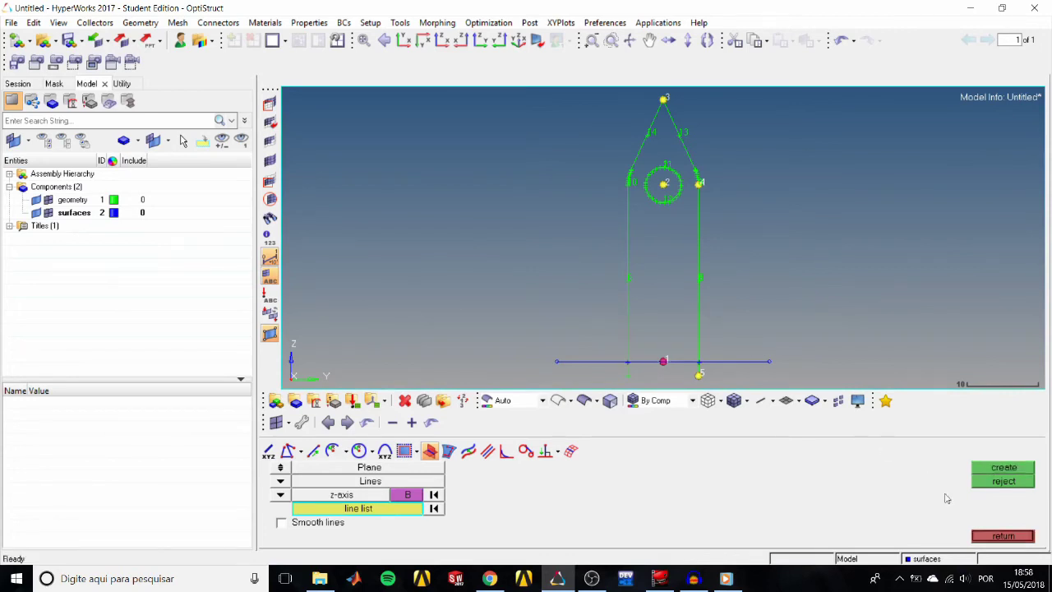
click(987, 537)
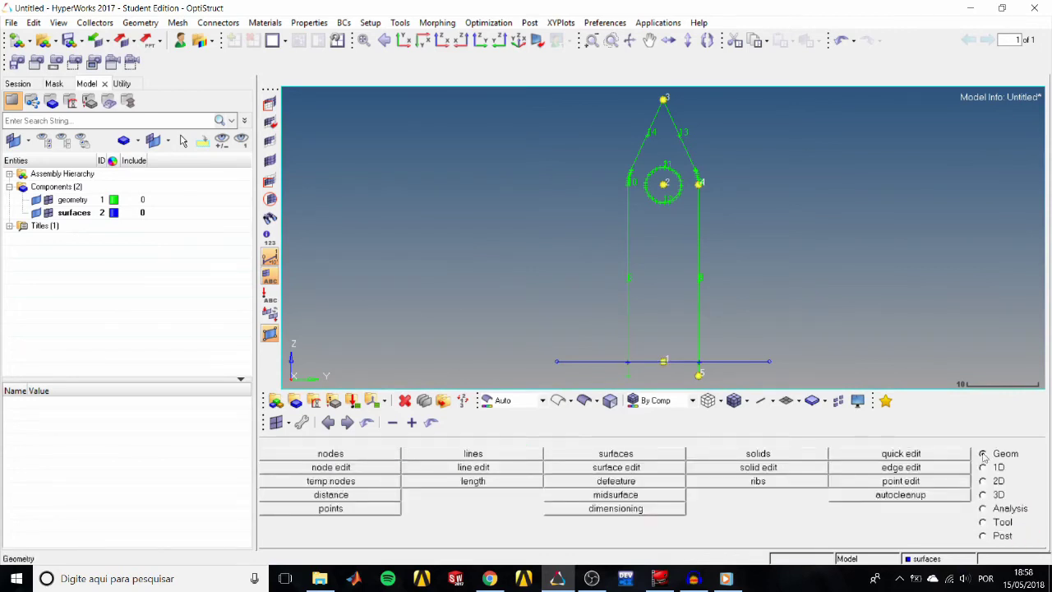
Step: Make geometry the current component and switch to an isometric view
click(928, 560)
click(350, 453)
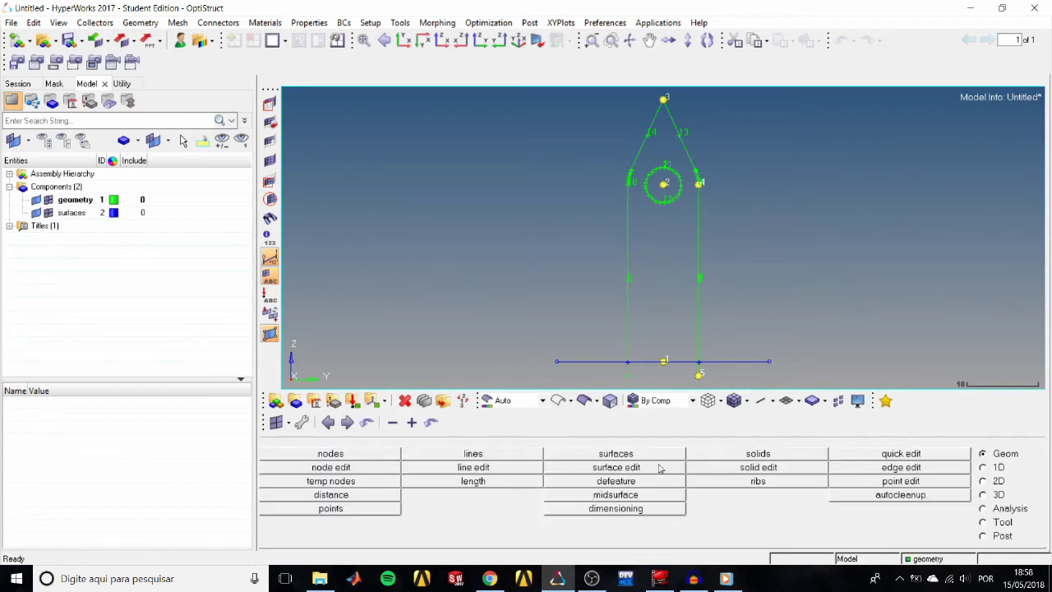
ctrl+drag(664, 359, 758, 364)
ctrl+right_drag(757, 365, 670, 320)
click(519, 41)
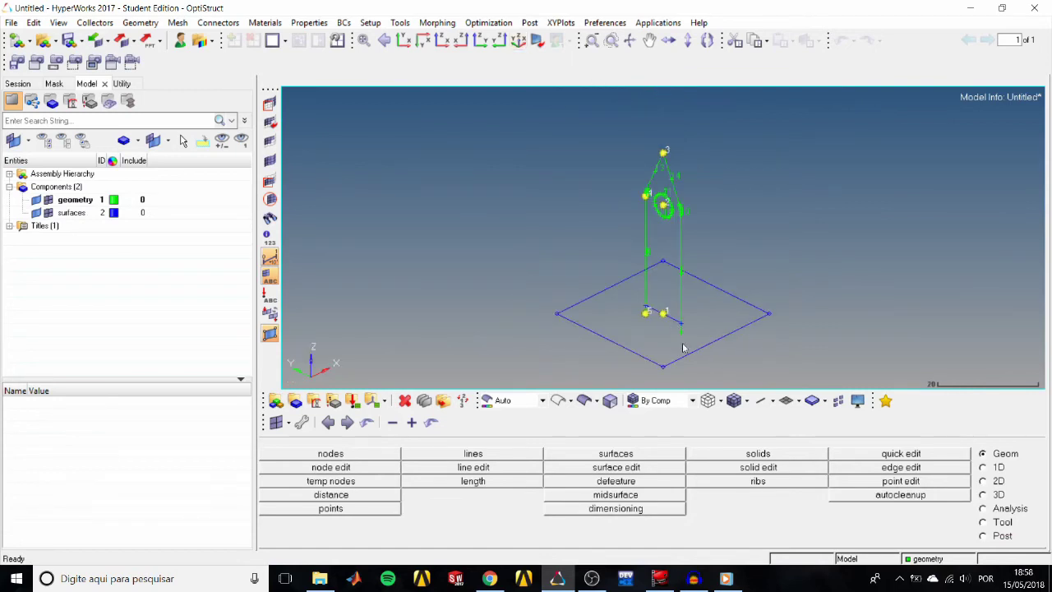
Step: Extend the short line near the base to the square's lower-right edge
click(510, 467)
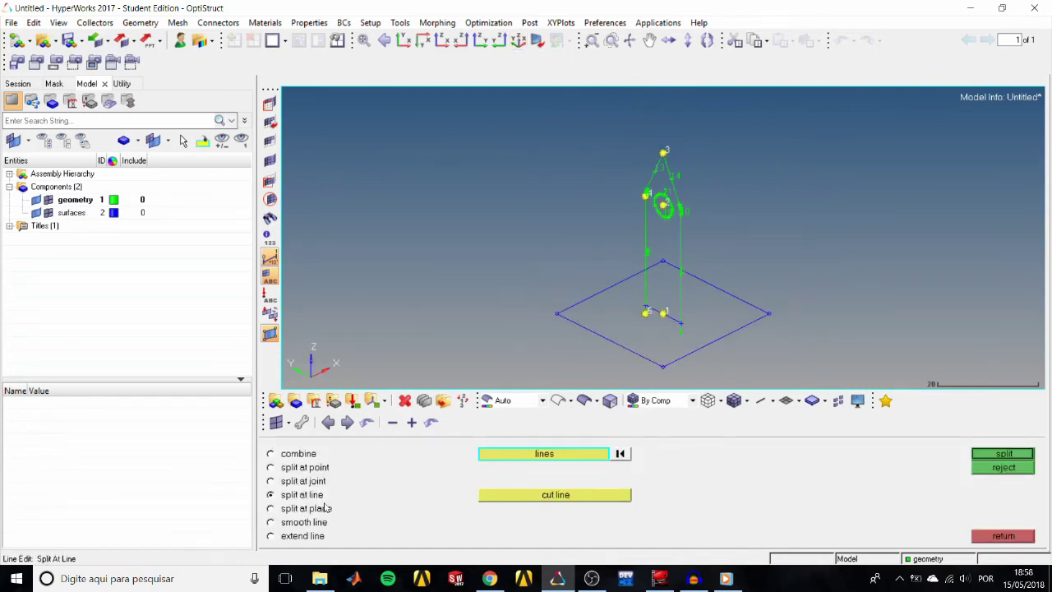
click(298, 535)
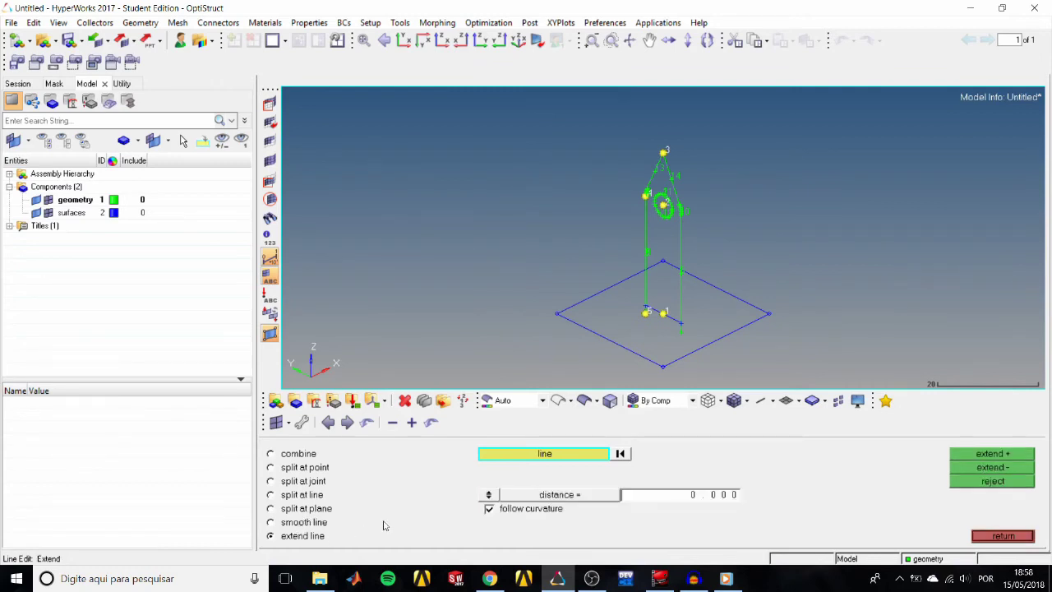
click(489, 496)
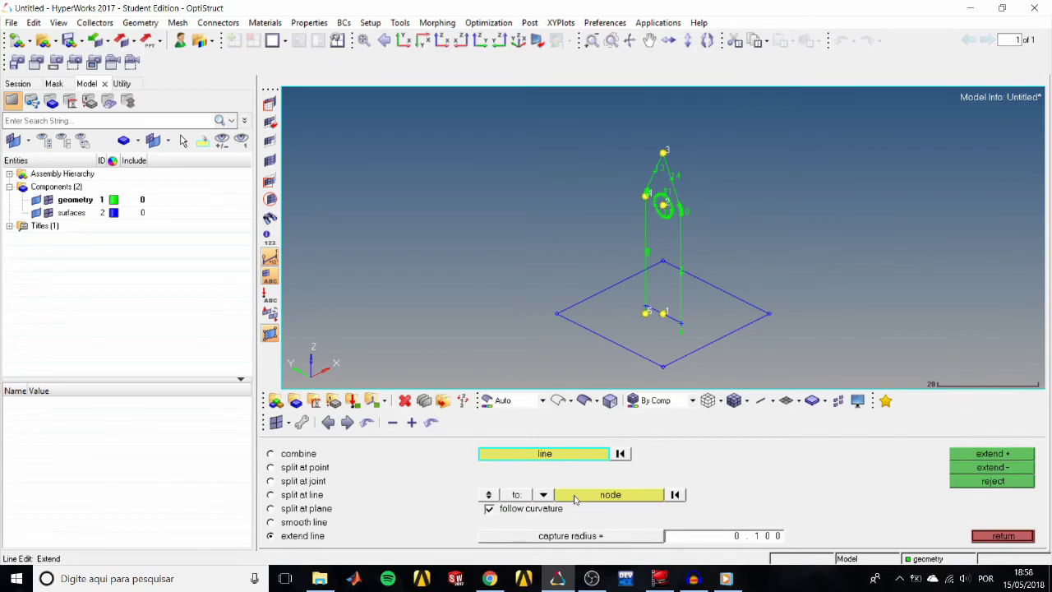
click(547, 496)
click(539, 497)
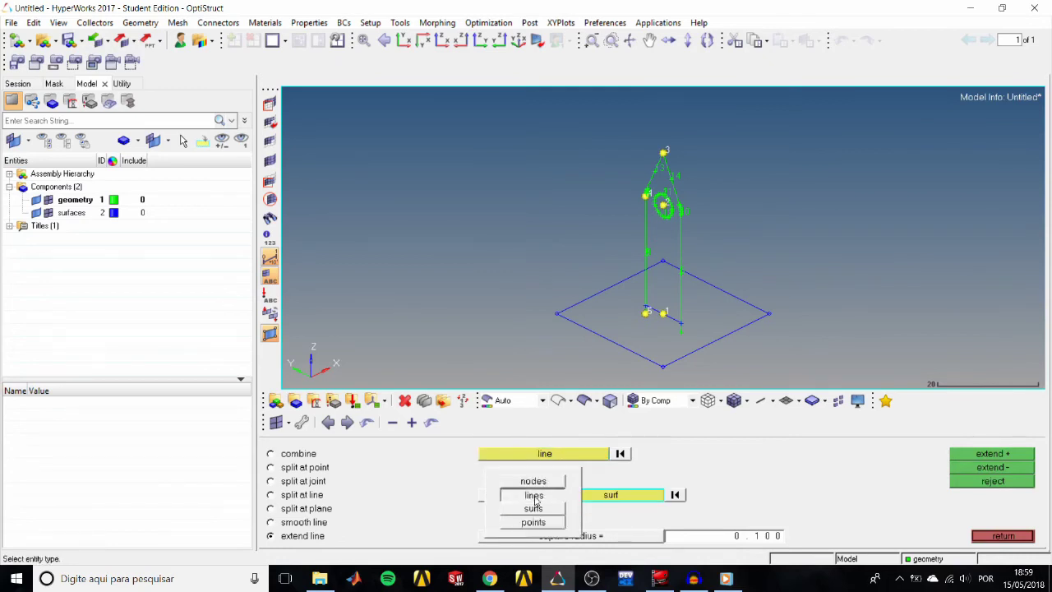
click(534, 494)
click(574, 456)
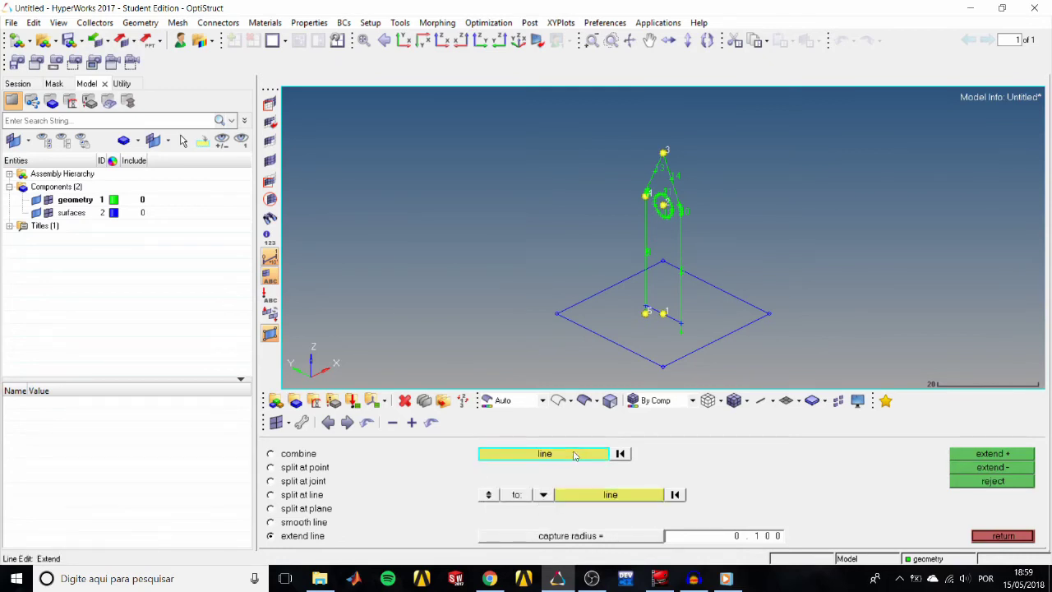
click(674, 323)
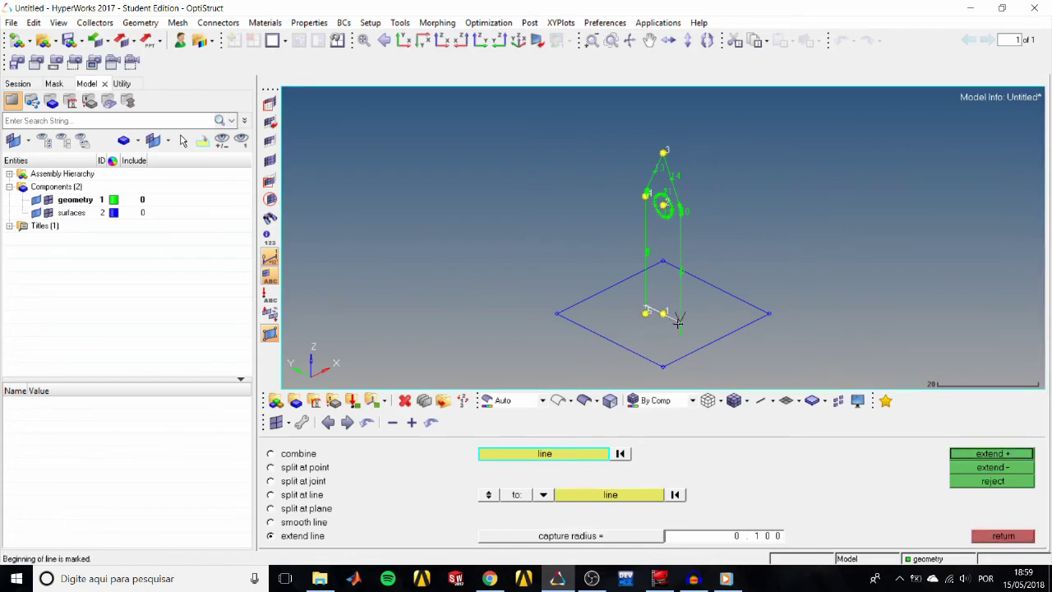
click(610, 496)
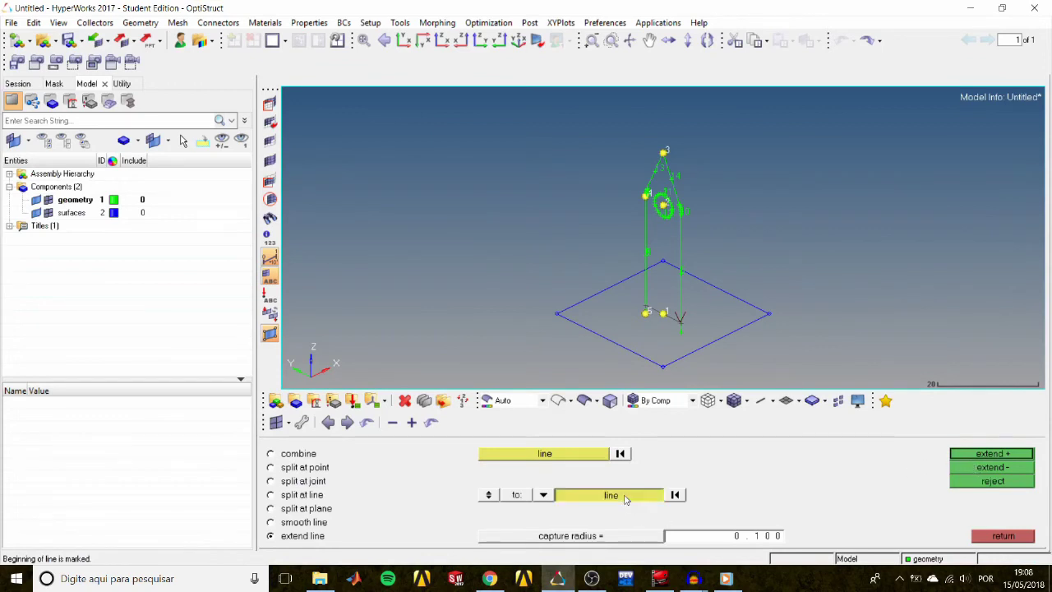
click(690, 352)
click(975, 454)
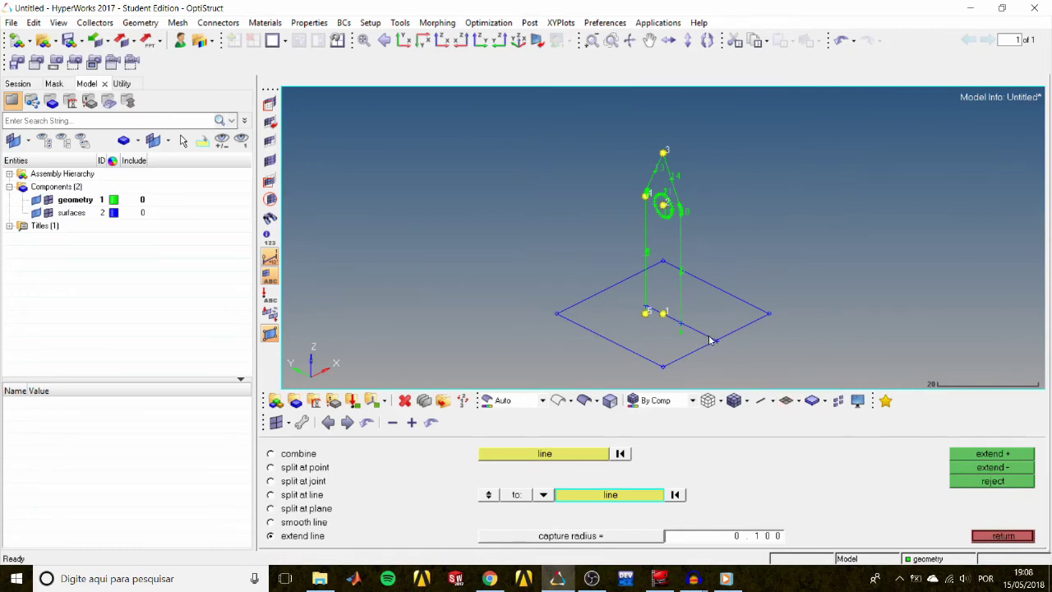
Step: Fillet the vertical line and base-plane line with radius 5, trimming the originals
click(988, 536)
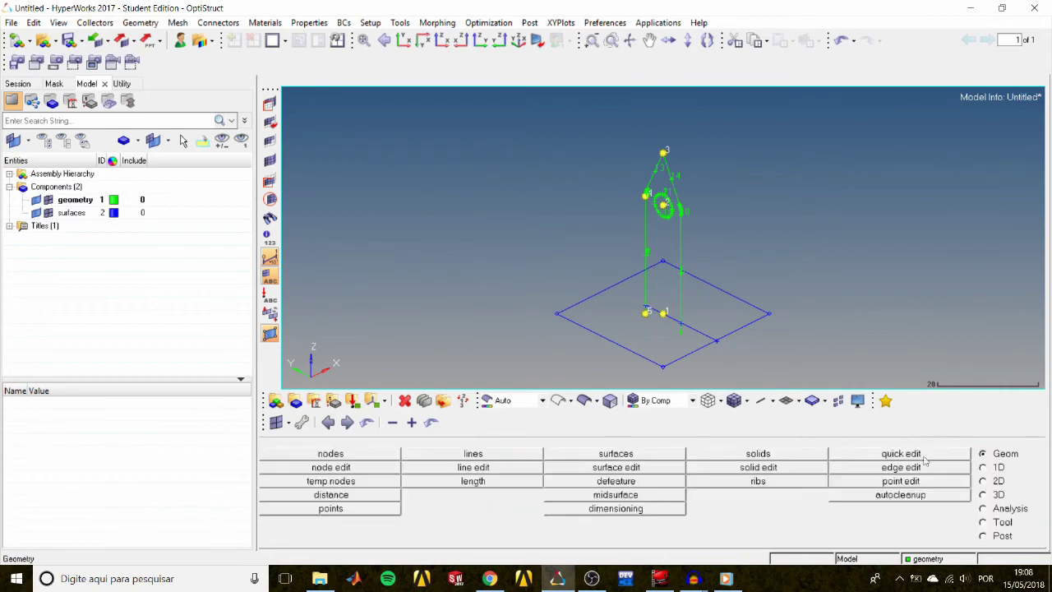
click(508, 454)
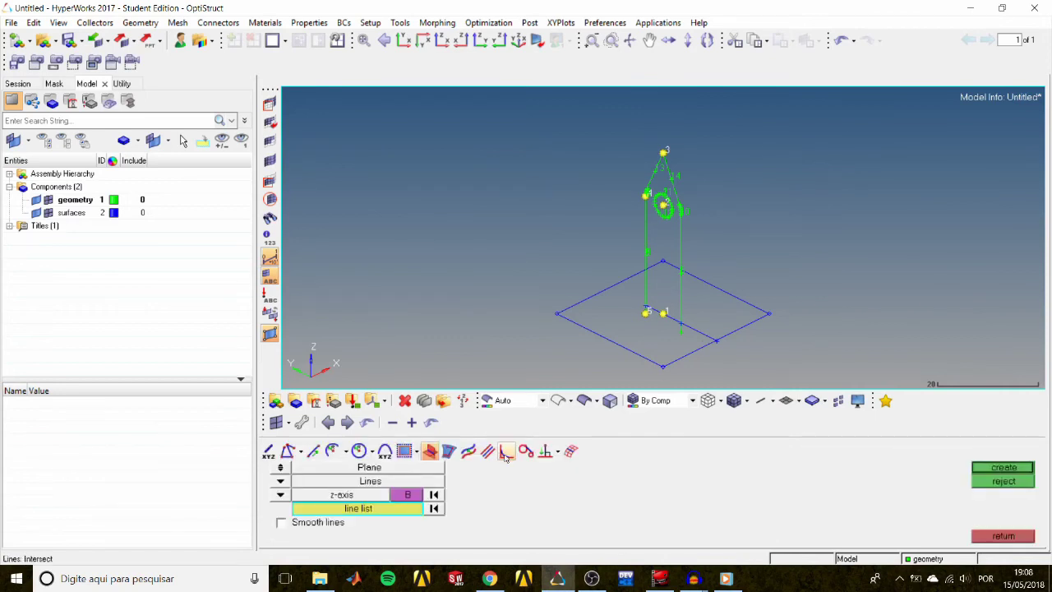
click(505, 454)
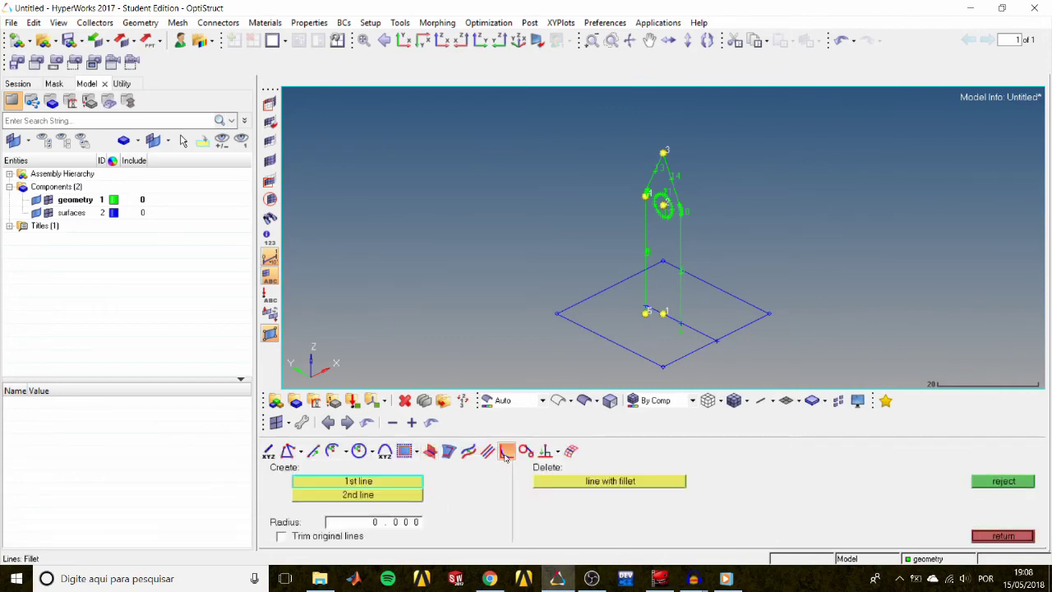
click(280, 537)
click(392, 524)
text(5)
key(Return)
click(682, 251)
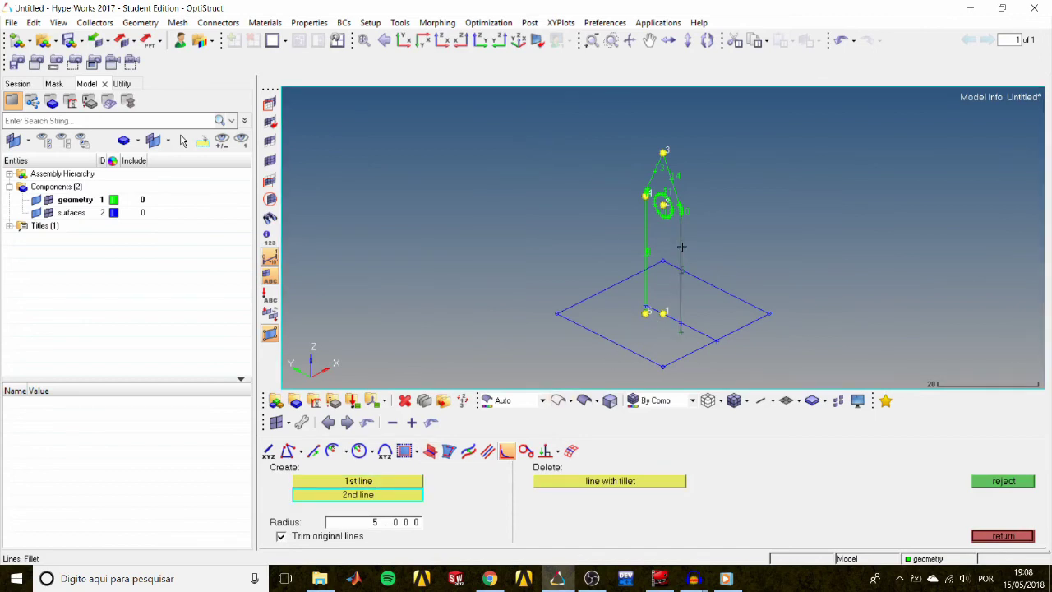
click(701, 331)
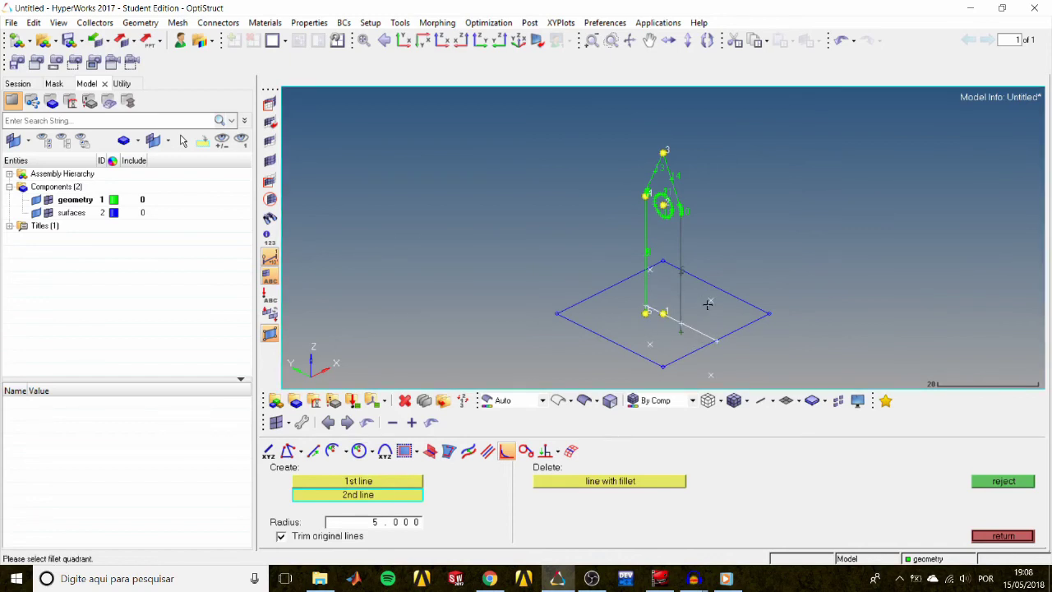
click(711, 300)
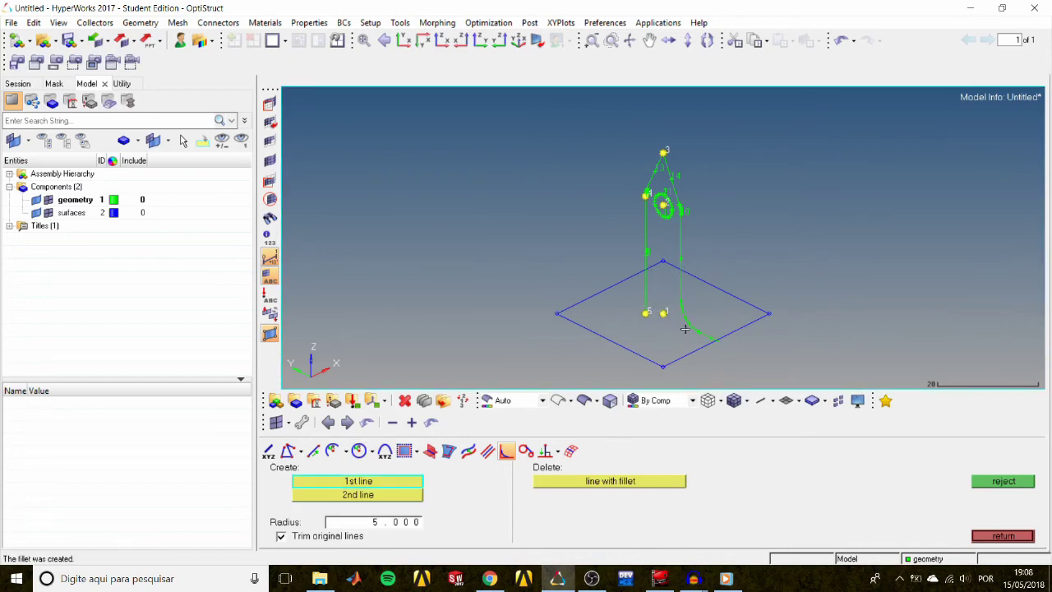
Step: View the filleted corner side-on from the opposite side view
scroll(693, 324, down, 1)
scroll(695, 323, up, 1)
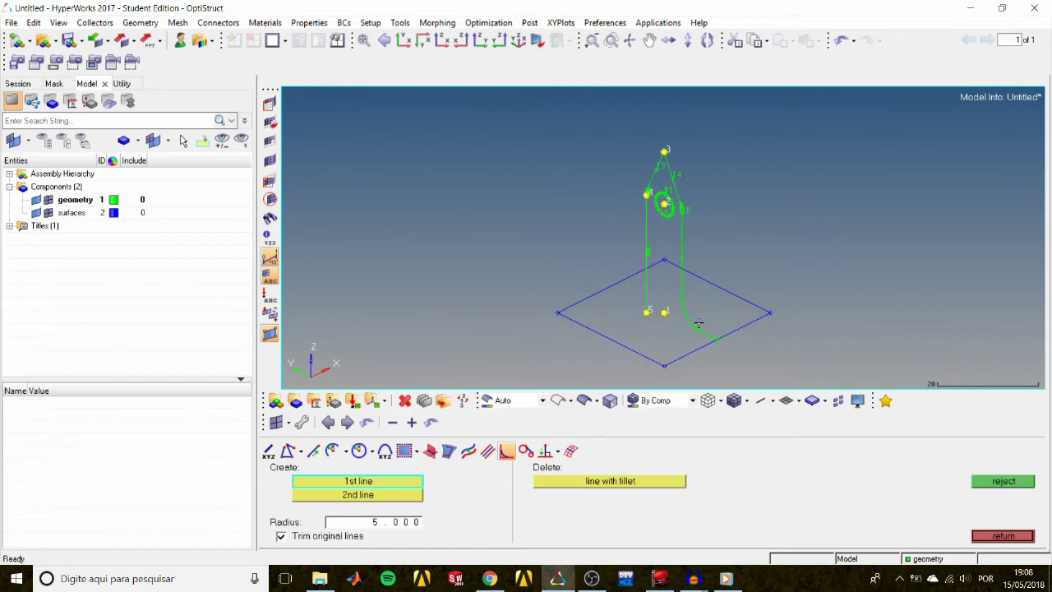
click(480, 39)
click(499, 39)
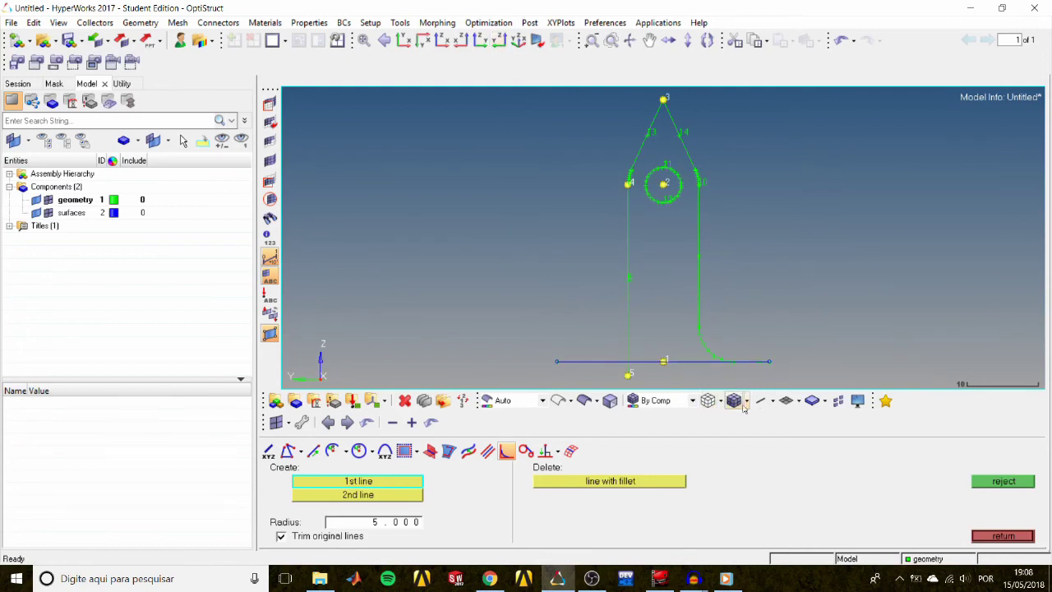
Step: Split the lines with the z-normal plane through node 1 in isometric view
click(978, 538)
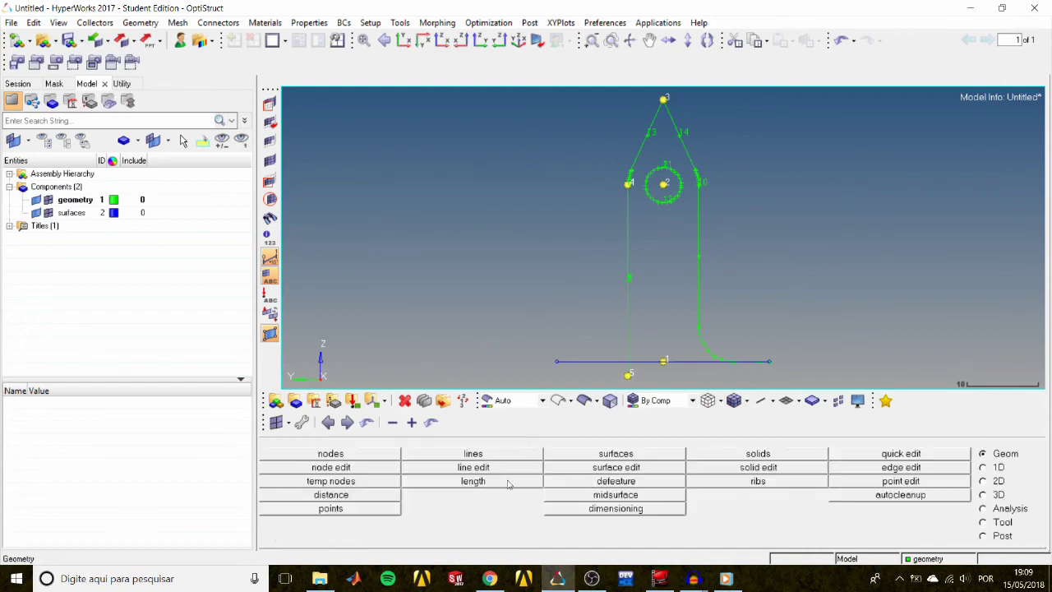
click(483, 470)
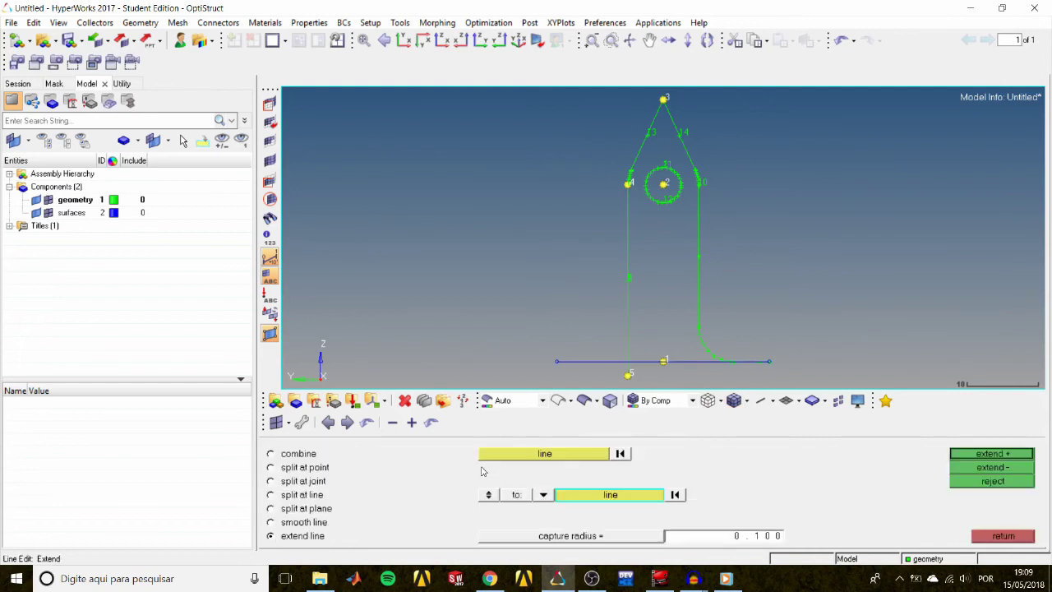
click(301, 509)
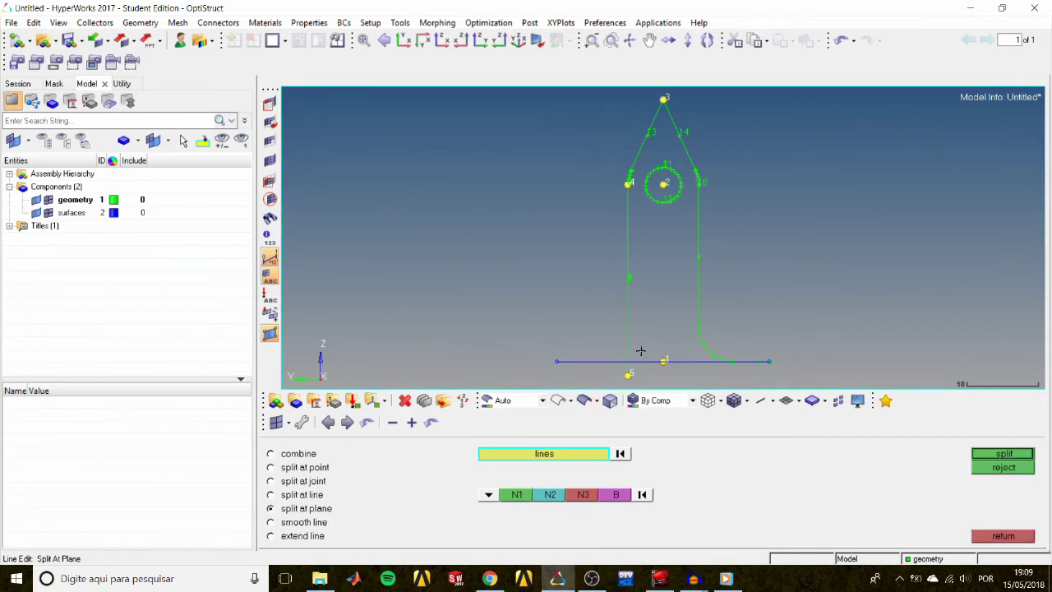
click(489, 495)
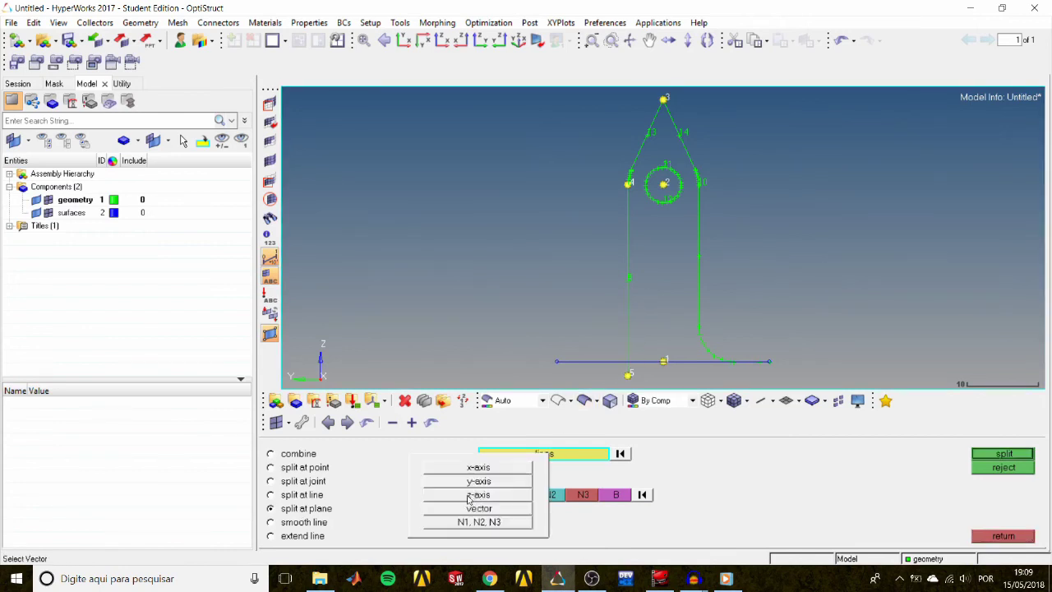
click(479, 495)
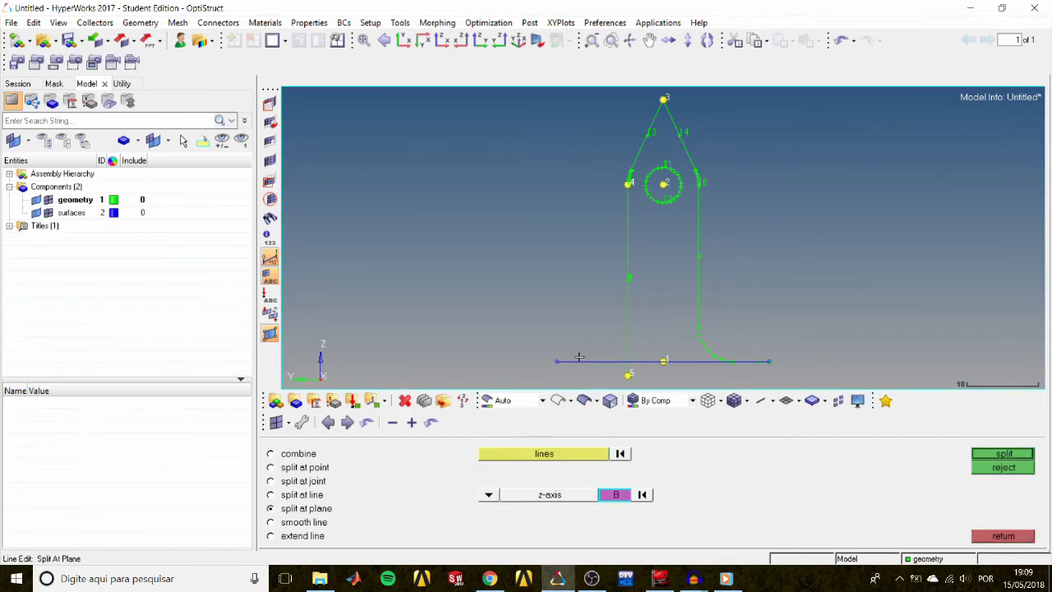
click(519, 40)
click(664, 312)
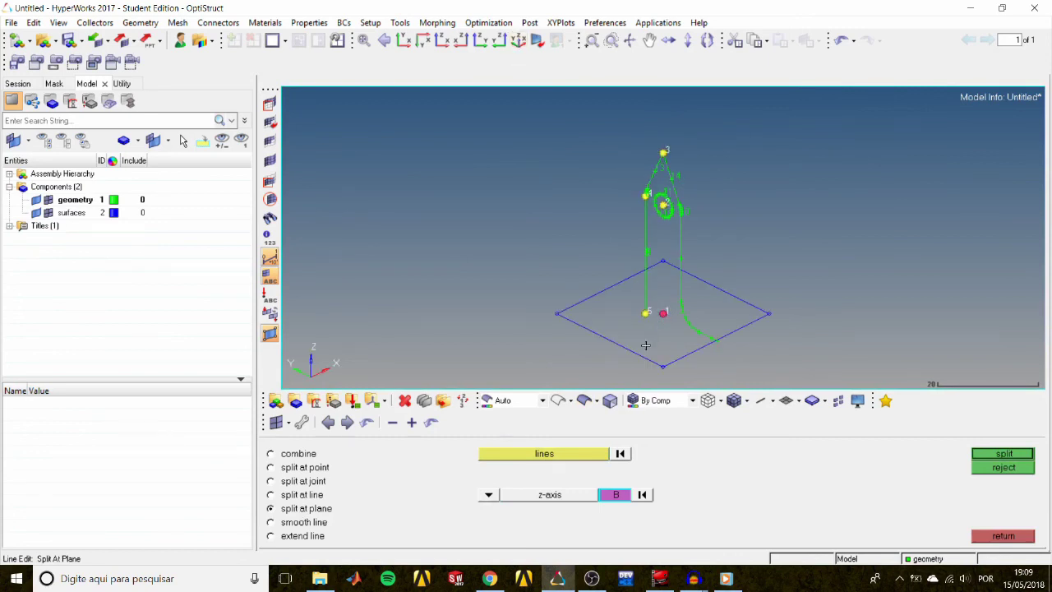
click(999, 457)
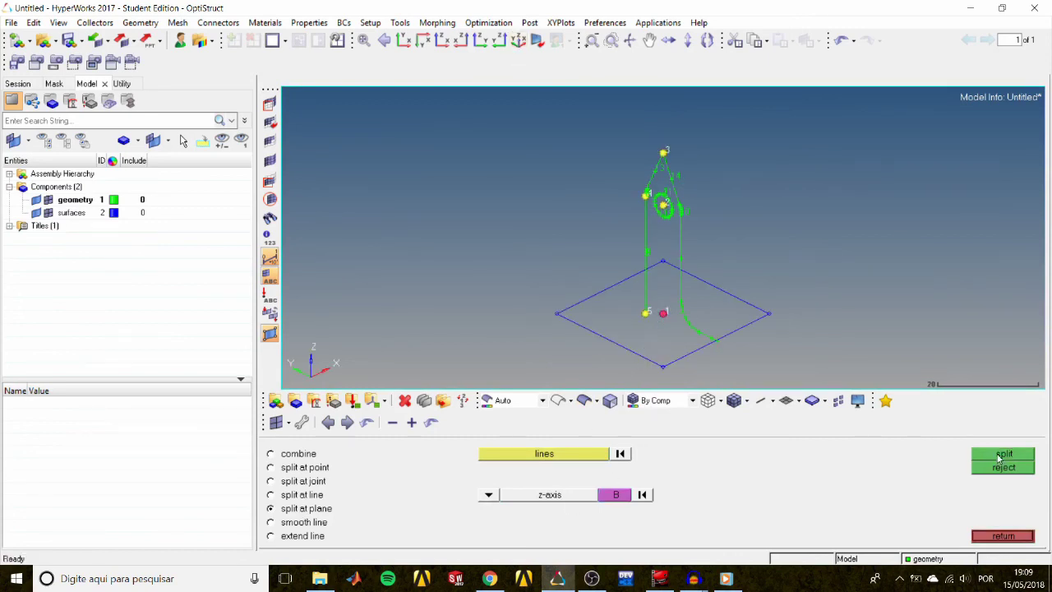
scroll(652, 311, up, 5)
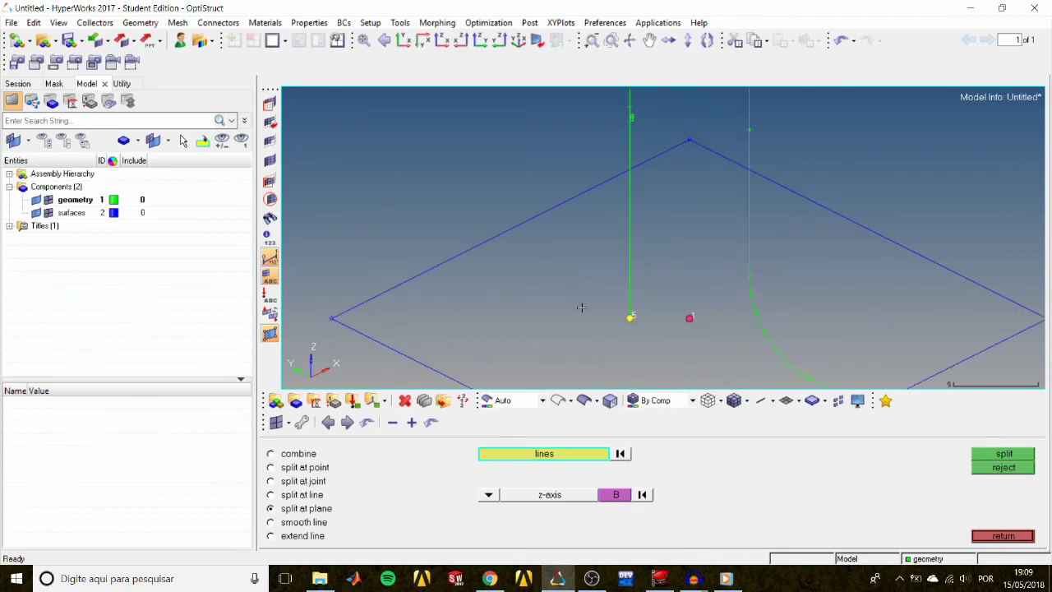
Step: Delete the short bottom stub of the left vertical line near node 5
click(405, 403)
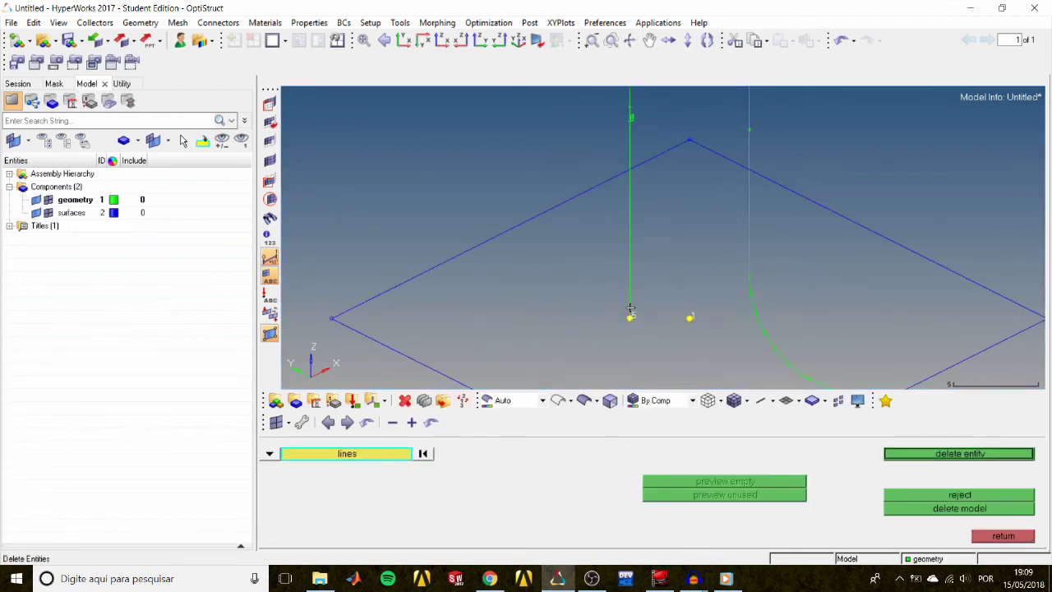
click(927, 457)
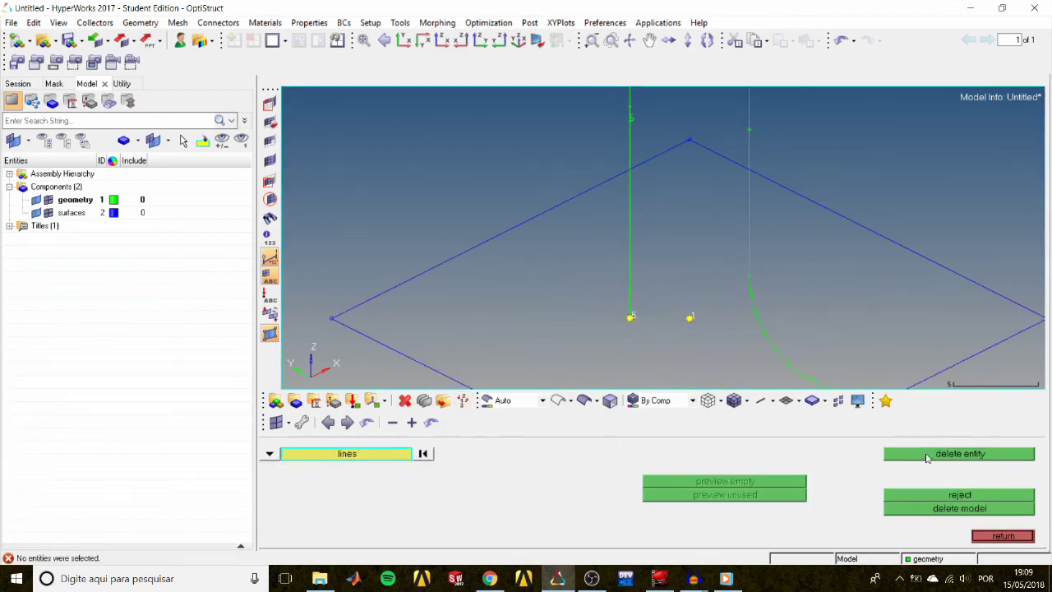
click(630, 304)
click(929, 457)
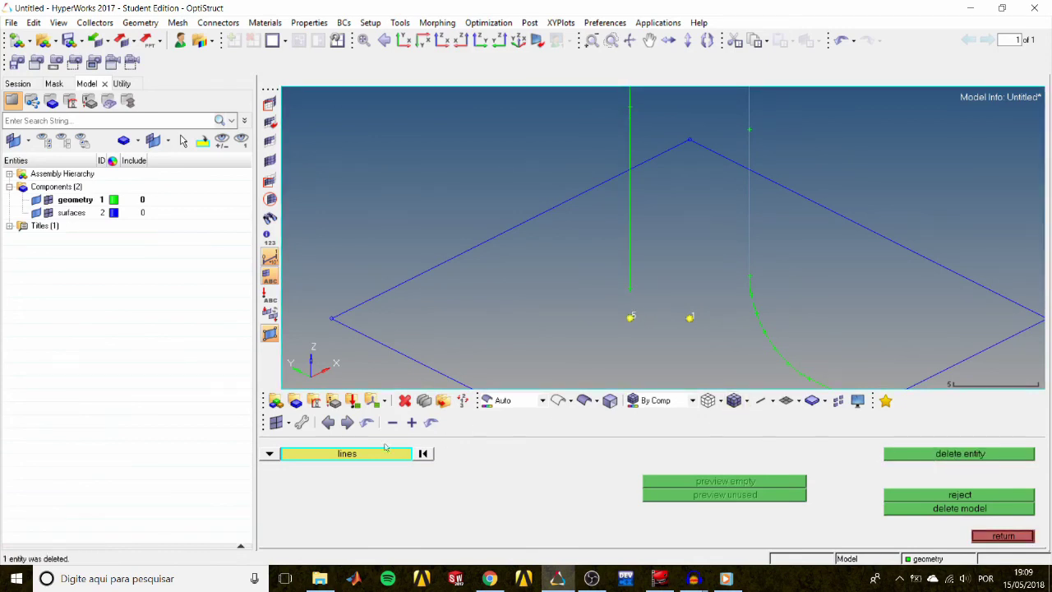
click(1001, 535)
key(F9)
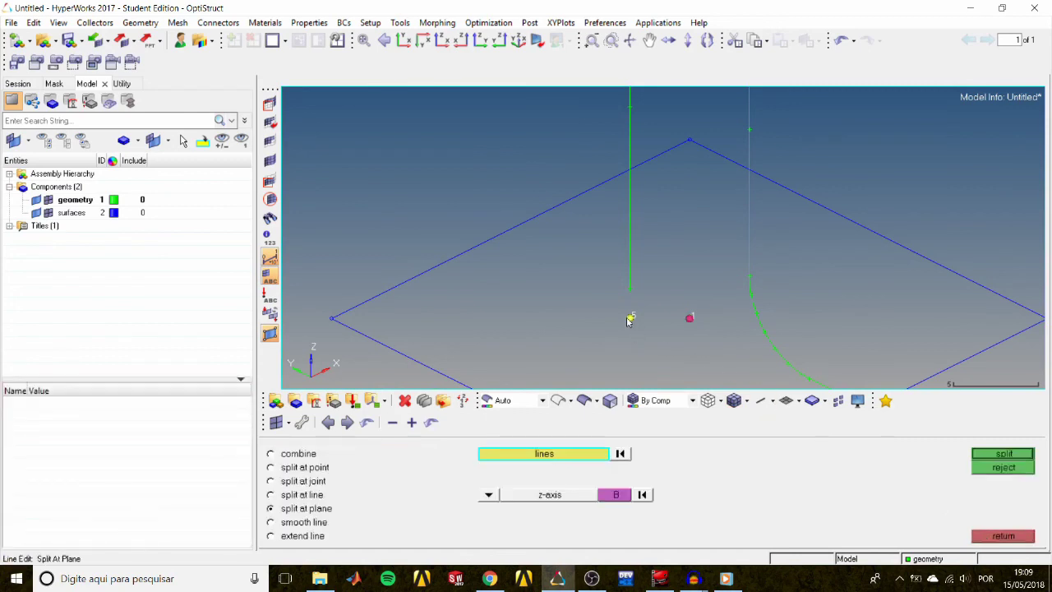
click(986, 536)
scroll(720, 333, down, 2)
scroll(720, 333, down, 3)
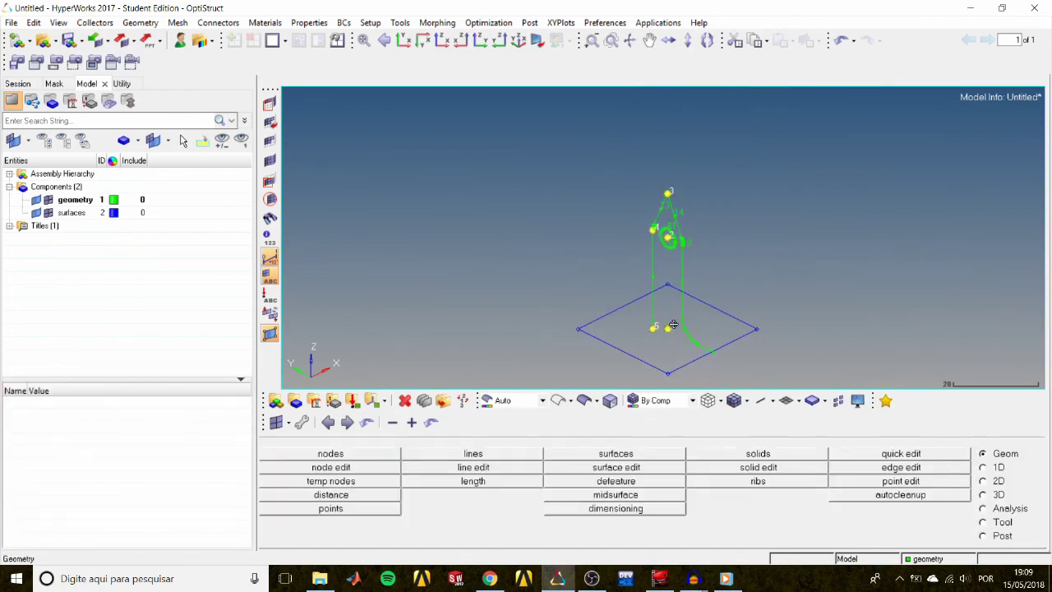
Step: Clear all temporary nodes and display the base surface shaded
scroll(683, 215, up, 1)
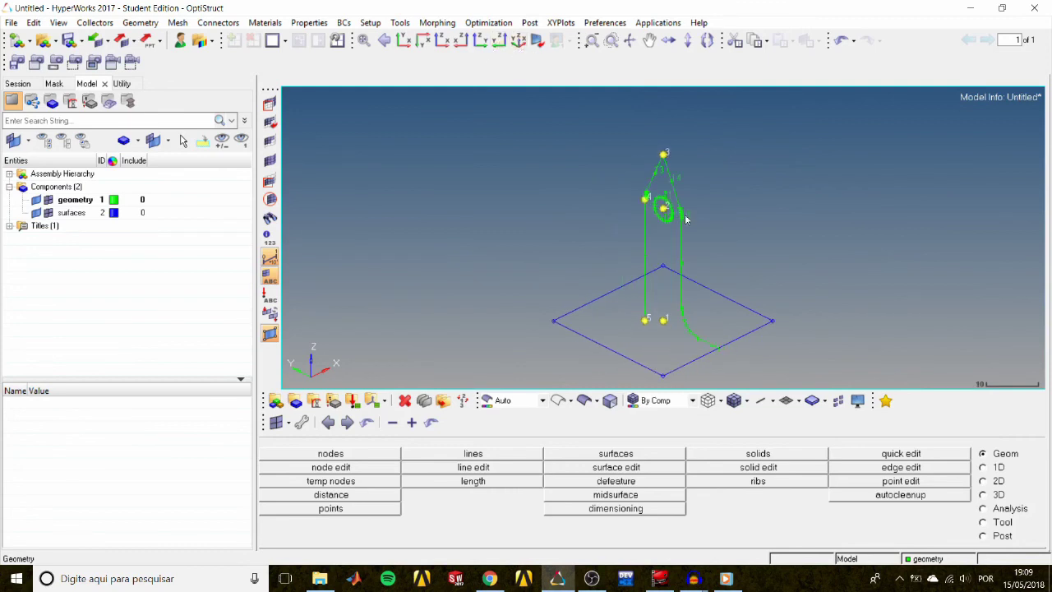
click(352, 483)
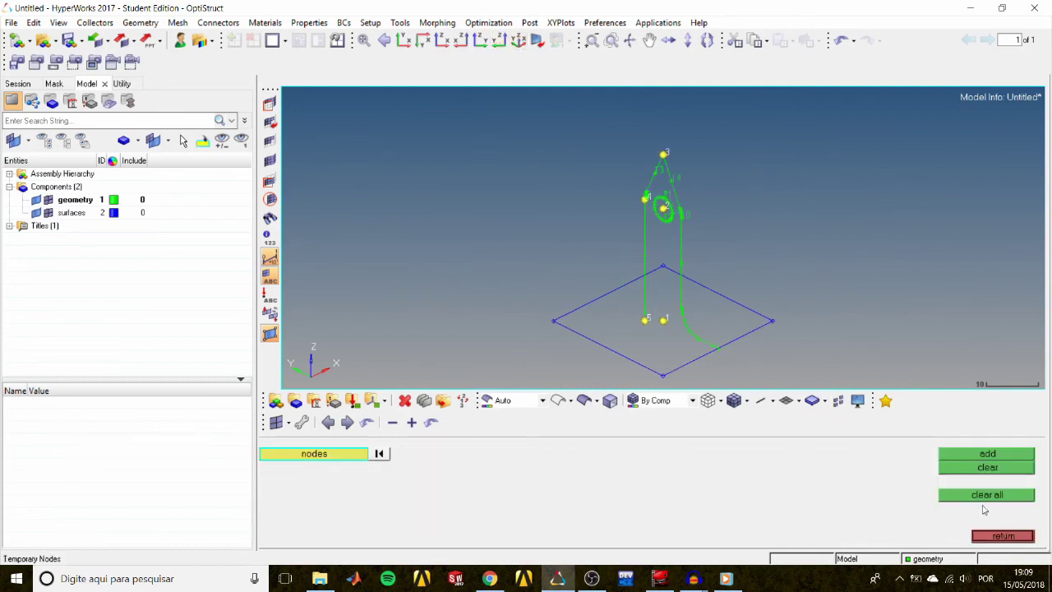
click(1006, 495)
click(1002, 536)
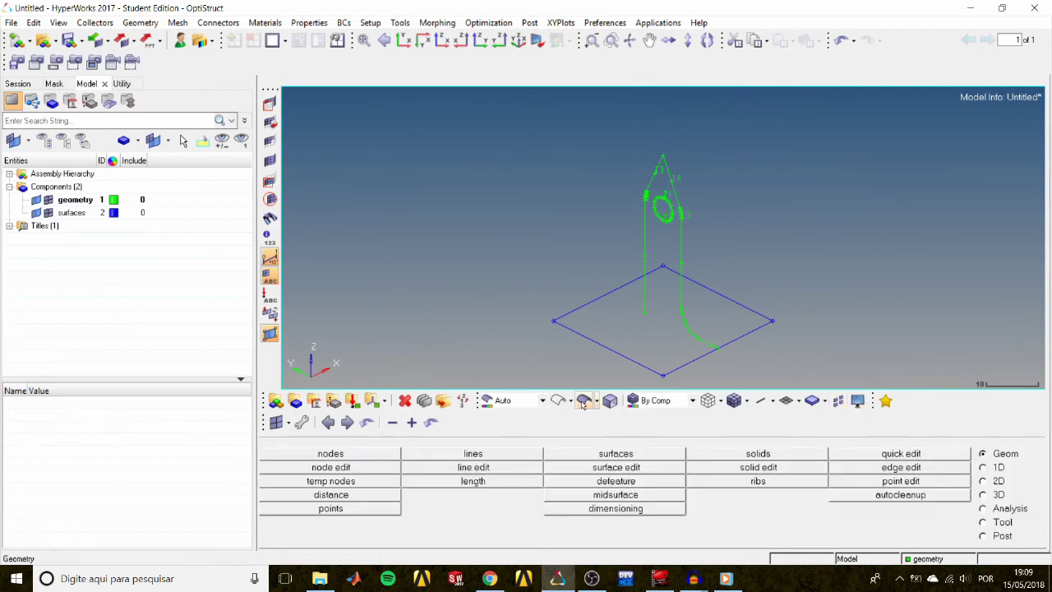
click(583, 402)
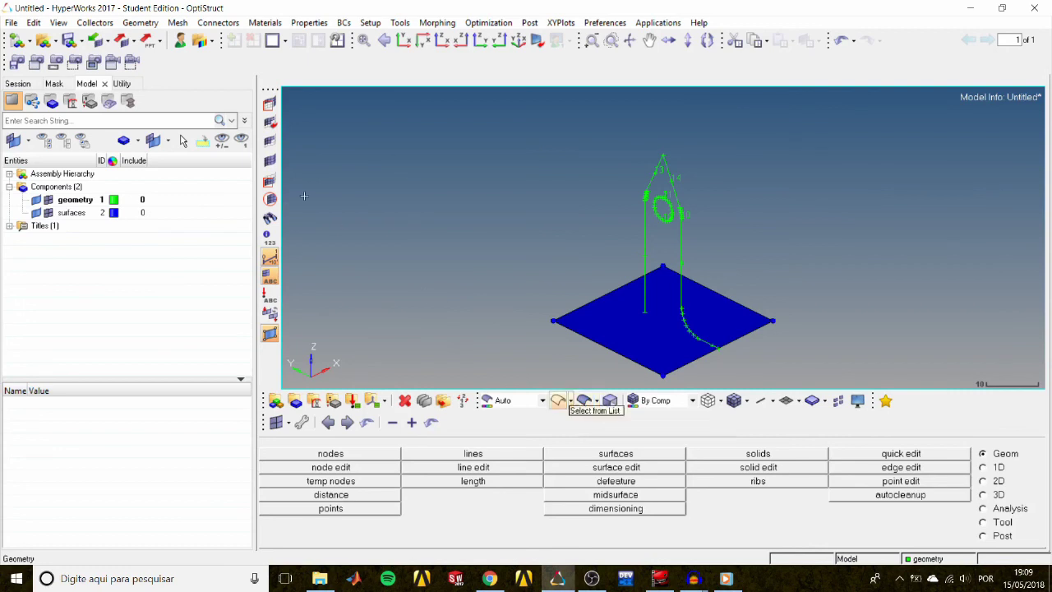
Step: Choose Export Geometry from the export toolbar dropdown to show the IGES settings
click(135, 46)
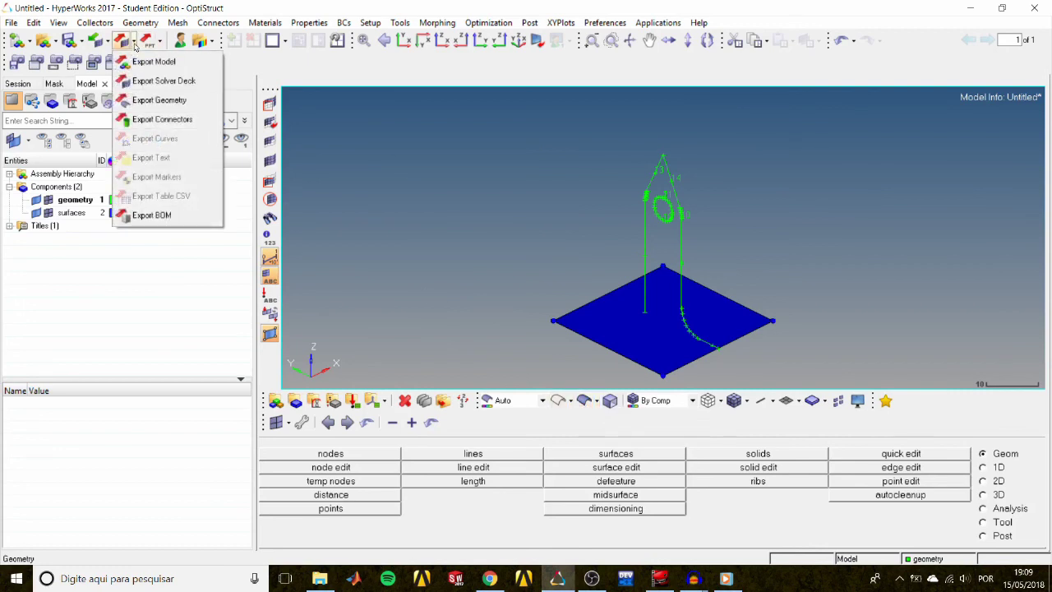
click(152, 100)
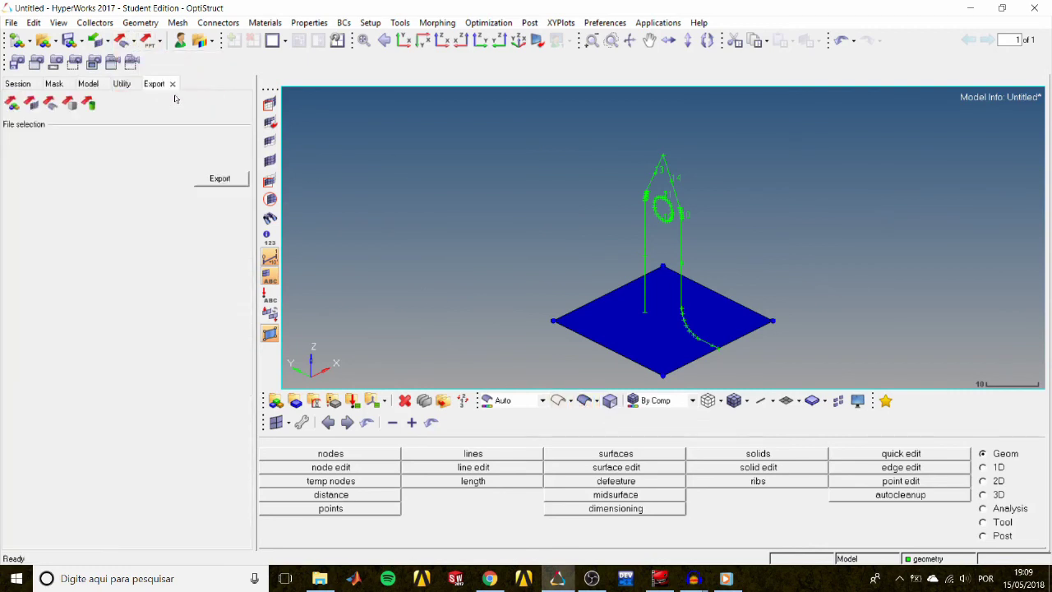